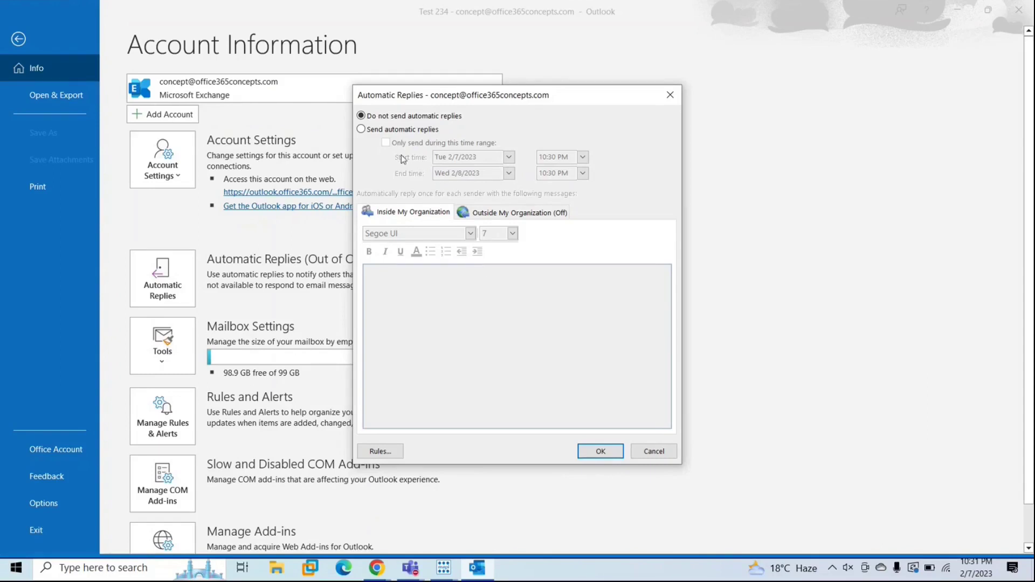
Turn on automatic replies and write "i am not available for next 5 days" as the message for senders inside the organization
left_click(362, 130)
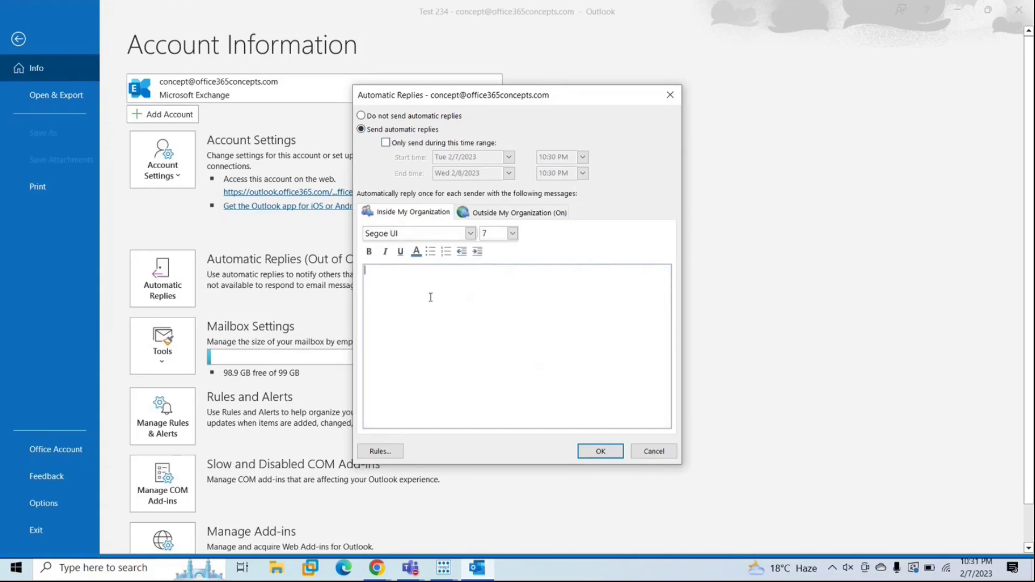
type("i am not avilable")
key("BackSpace")
key("BackSpace")
key("BackSpace")
key("BackSpace")
key("BackSpace")
key("BackSpace")
type("ailable for next 5 days")
Copy the inside reply text into the message for people outside the organization and save the automatic replies
key("ctrl+a")
key("ctrl+c")
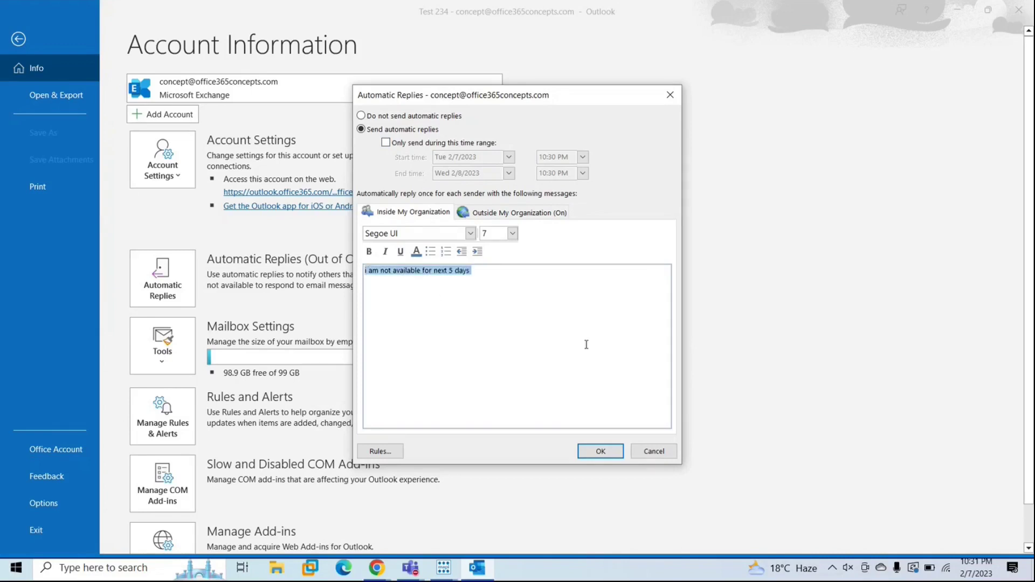
left_click(586, 344)
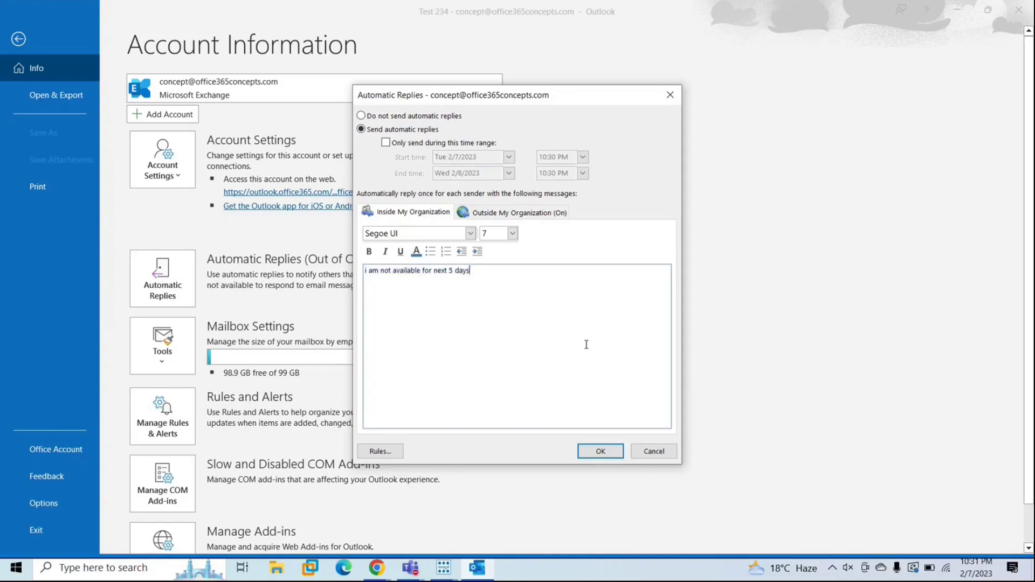
left_click(525, 215)
left_click(472, 316)
key("ctrl+v")
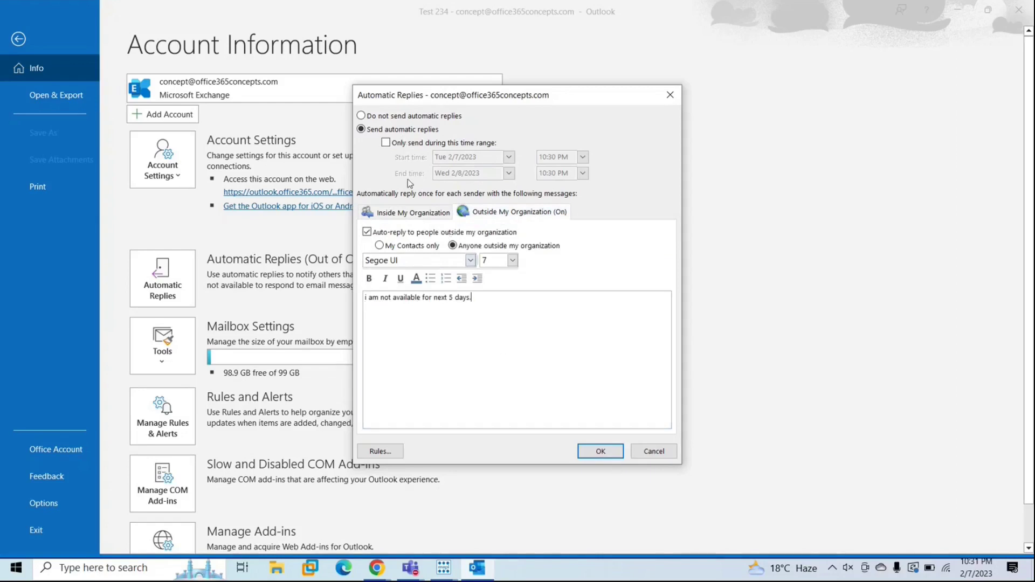
left_click(598, 453)
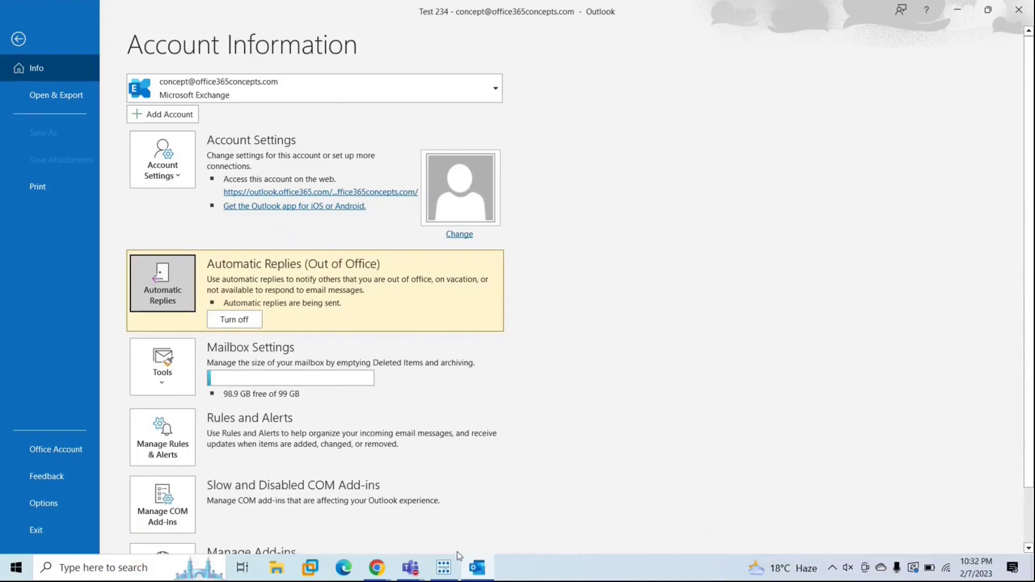
Switch to MFCMAPI and check its options for the MDB_ONLINE and MAPI_NO_CACHE flags, accepting the settings
left_click(444, 566)
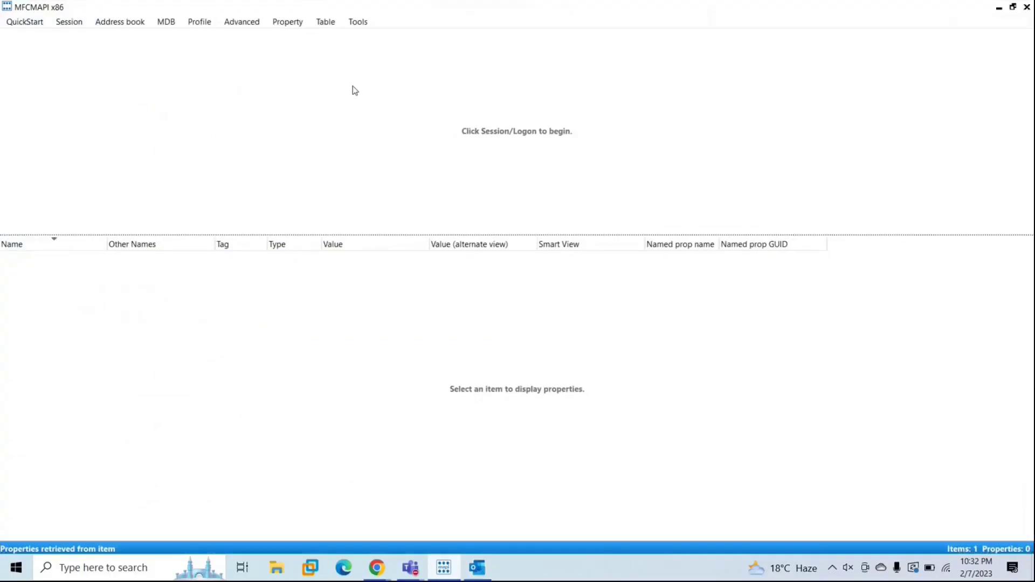
left_click(356, 22)
left_click(369, 36)
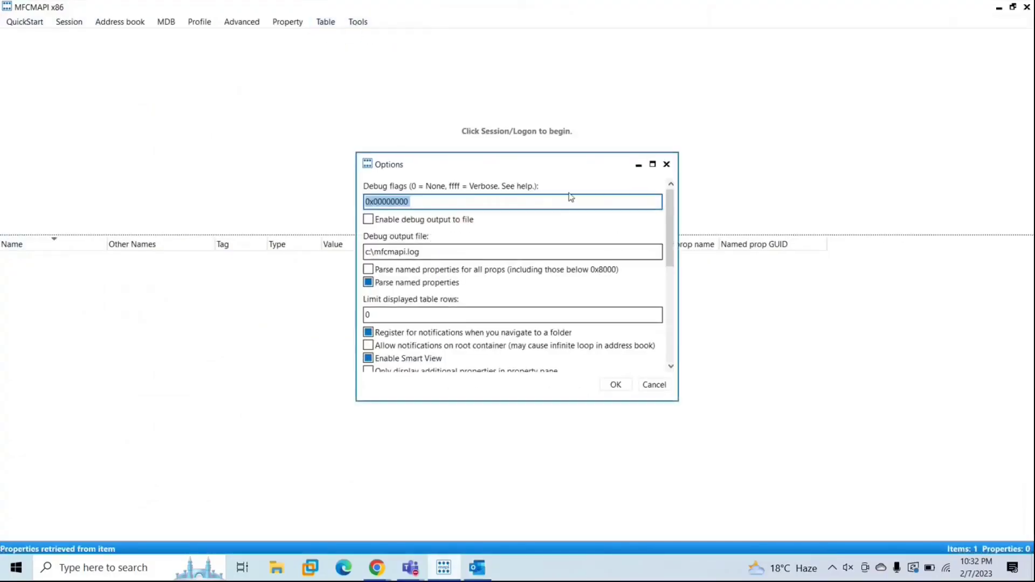
left_click_drag(670, 246, 673, 339)
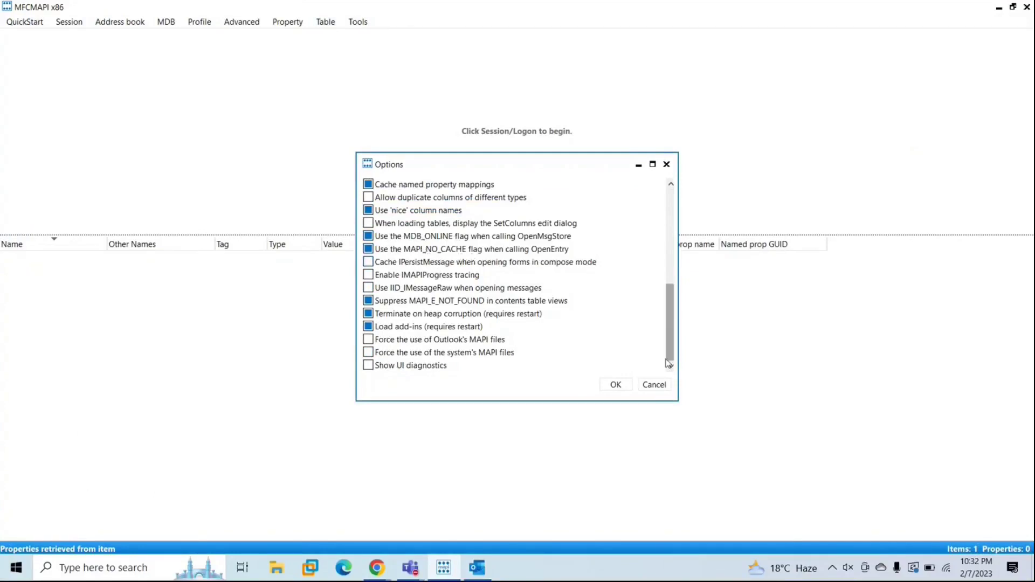
left_click(616, 384)
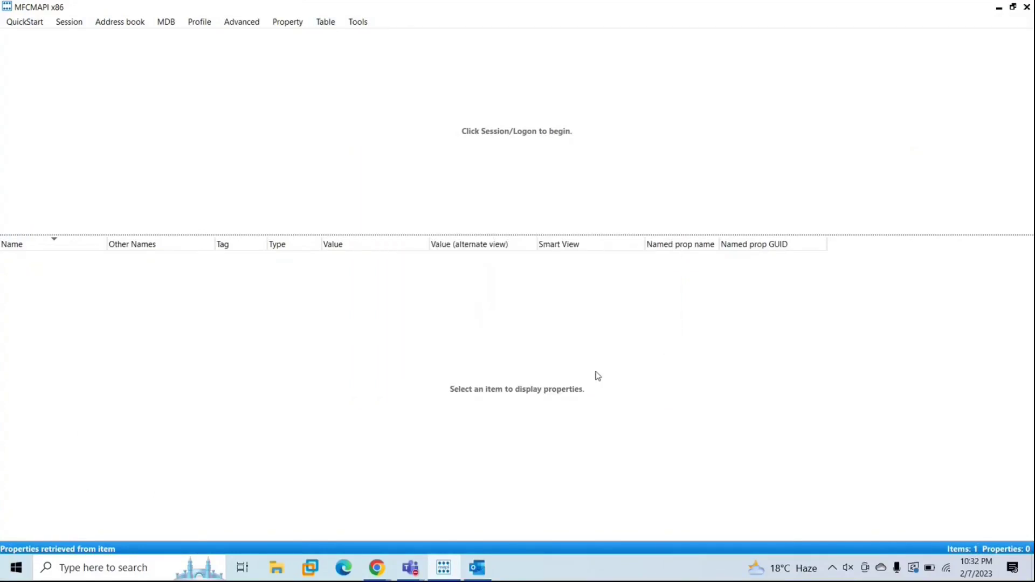
Log on to a session with the Concept profile, widen the Display Name column and select the mailbox store
left_click(69, 23)
left_click(80, 36)
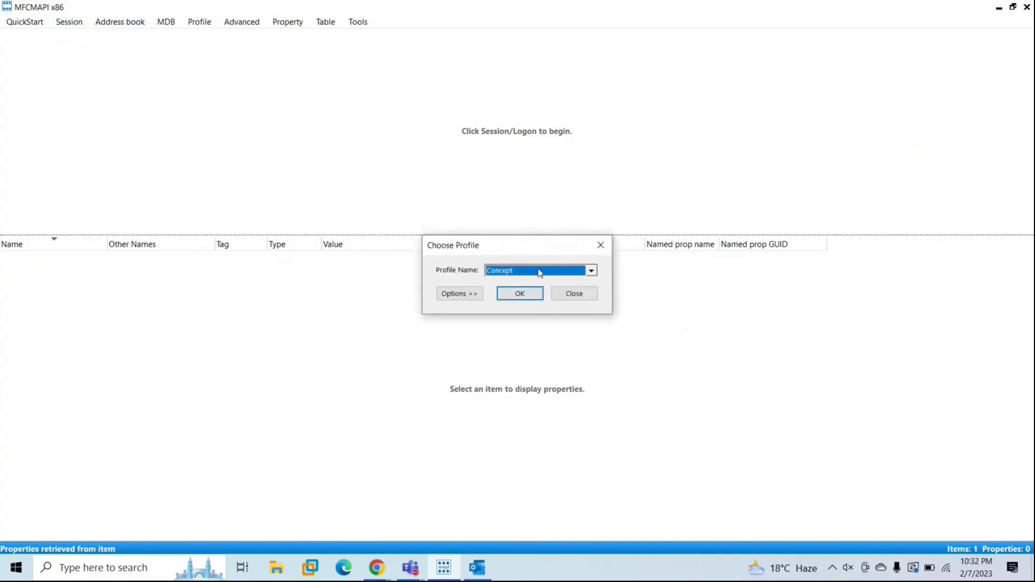
left_click(539, 273)
left_click(539, 272)
left_click(591, 272)
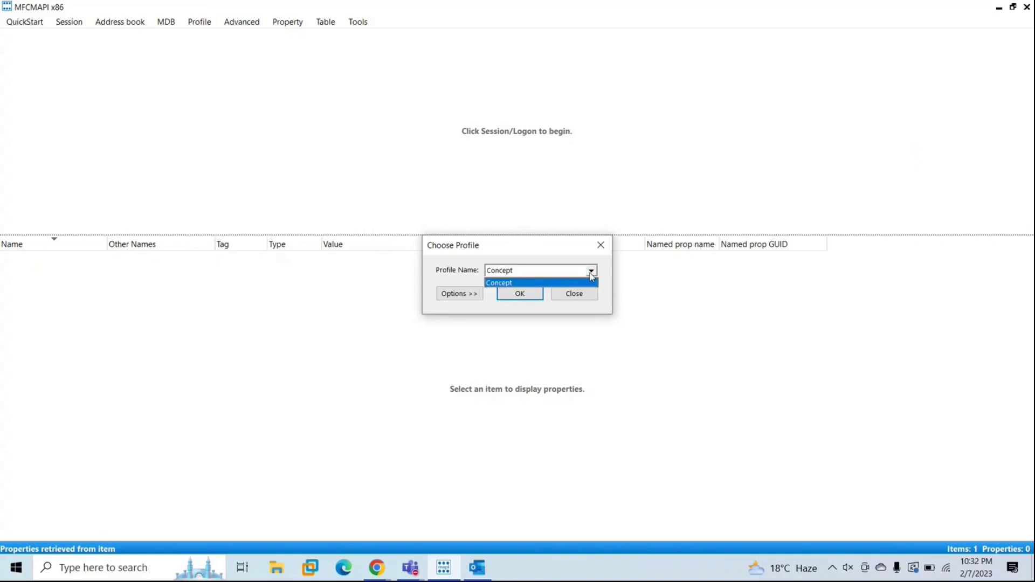
left_click(591, 275)
left_click(590, 273)
left_click(527, 282)
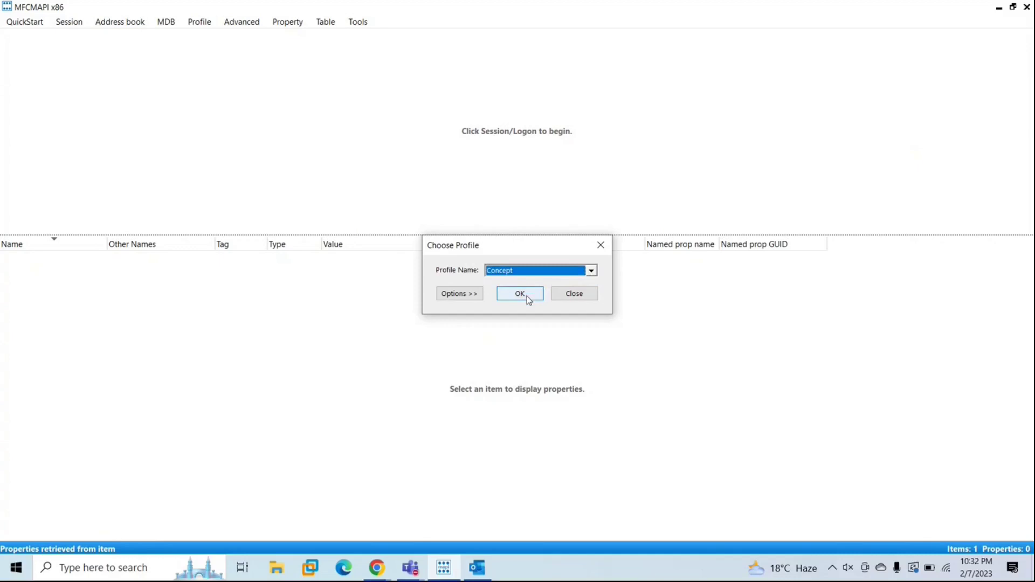
left_click(526, 296)
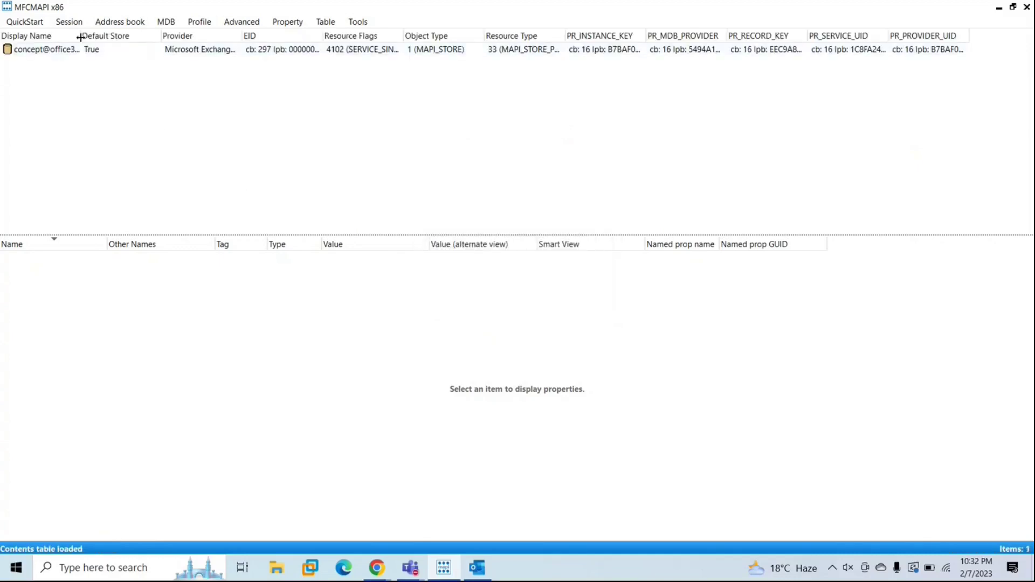
left_click_drag(80, 36, 155, 37)
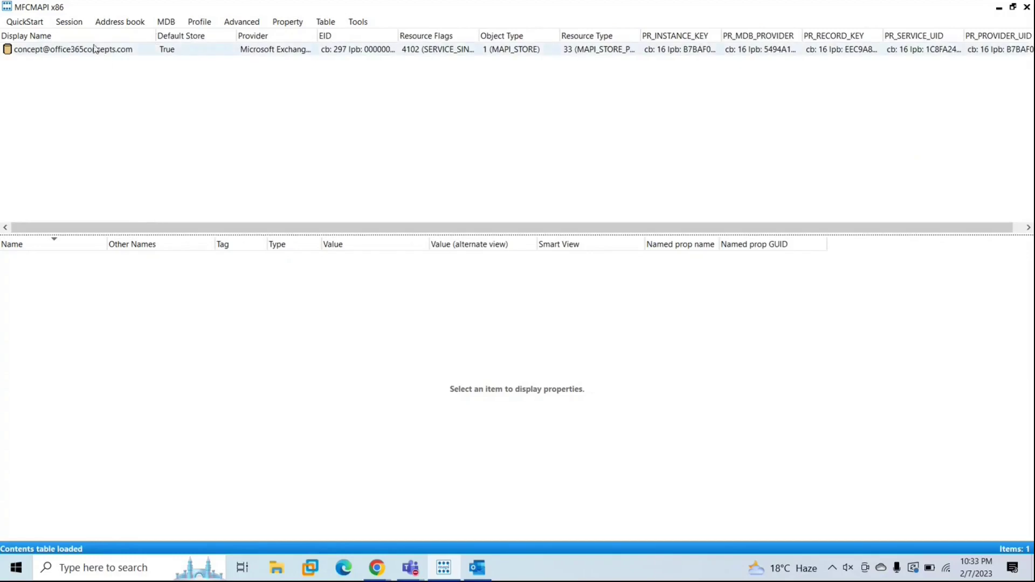
left_click(83, 50)
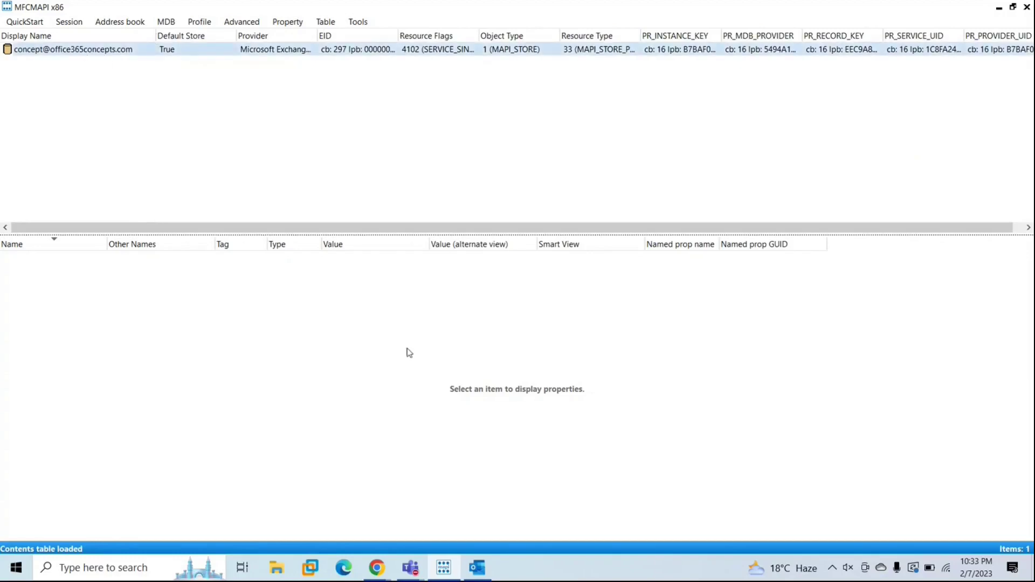
Switch to Outlook, leave Account Information for the mail view and minimize the window to return to MFCMAPI
left_click(476, 568)
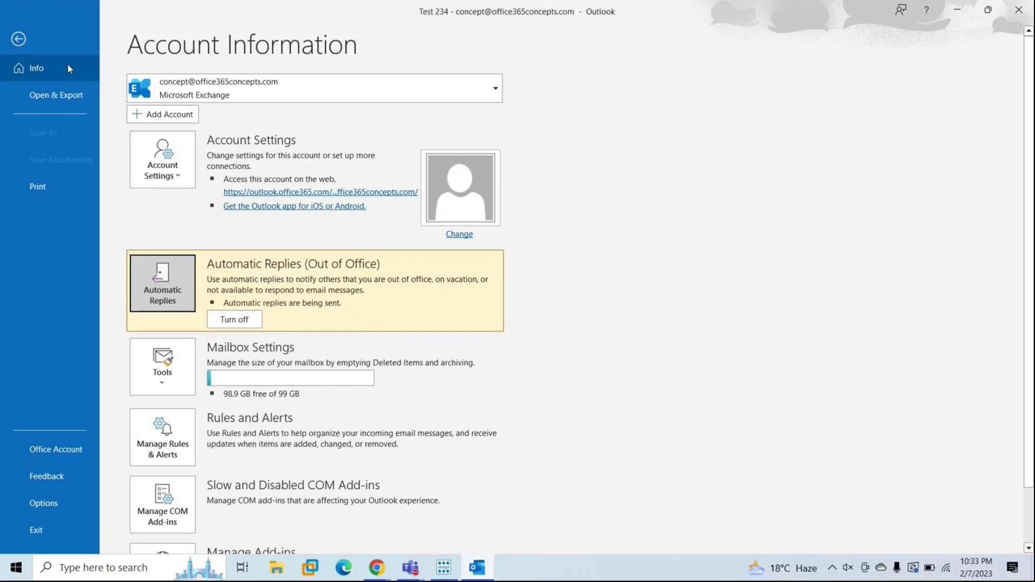
left_click(17, 38)
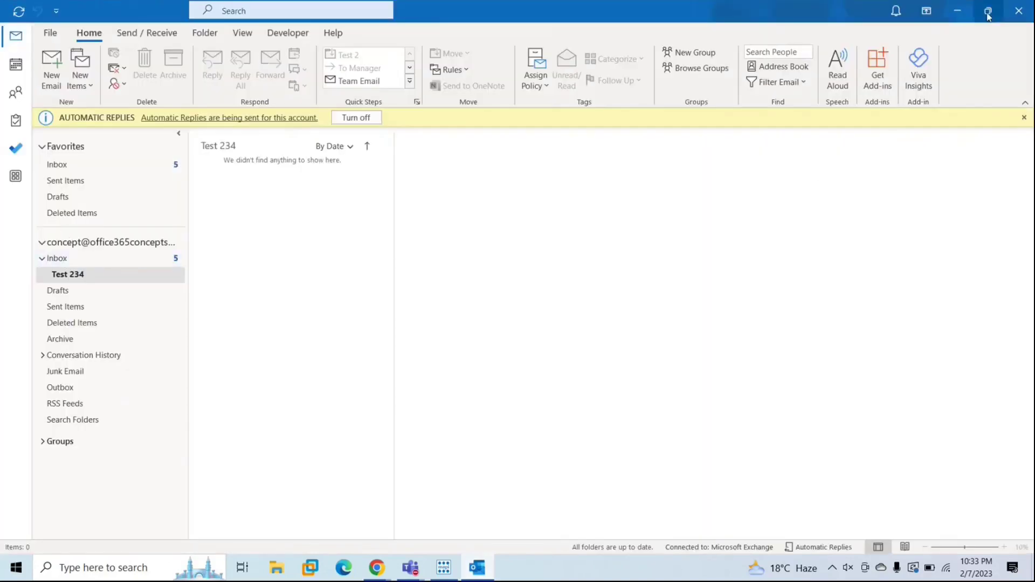
left_click(960, 11)
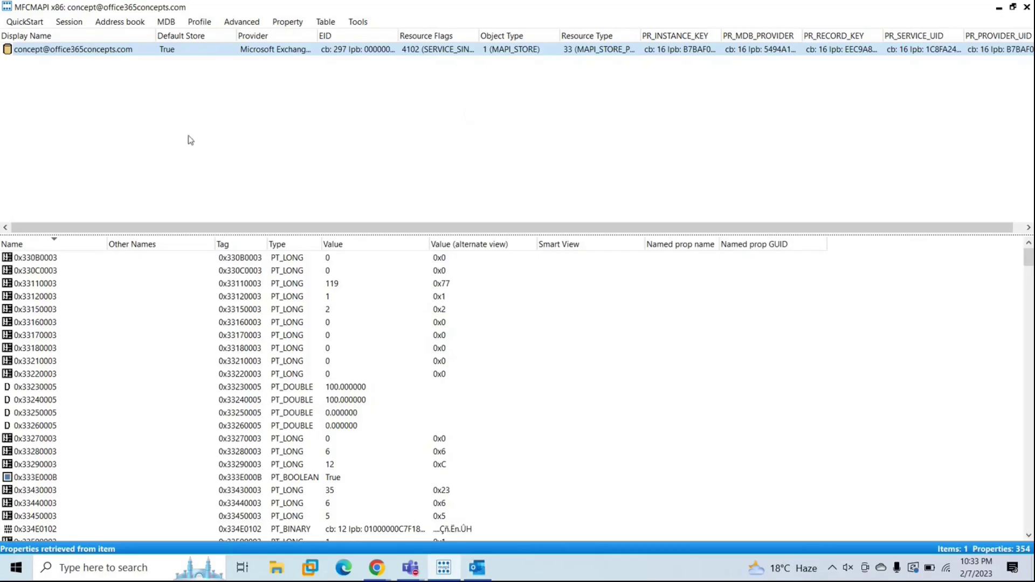
Open the mailbox store in a maximized window and expand Root Container and Top of Information Store
double_click(88, 54)
left_click(708, 106)
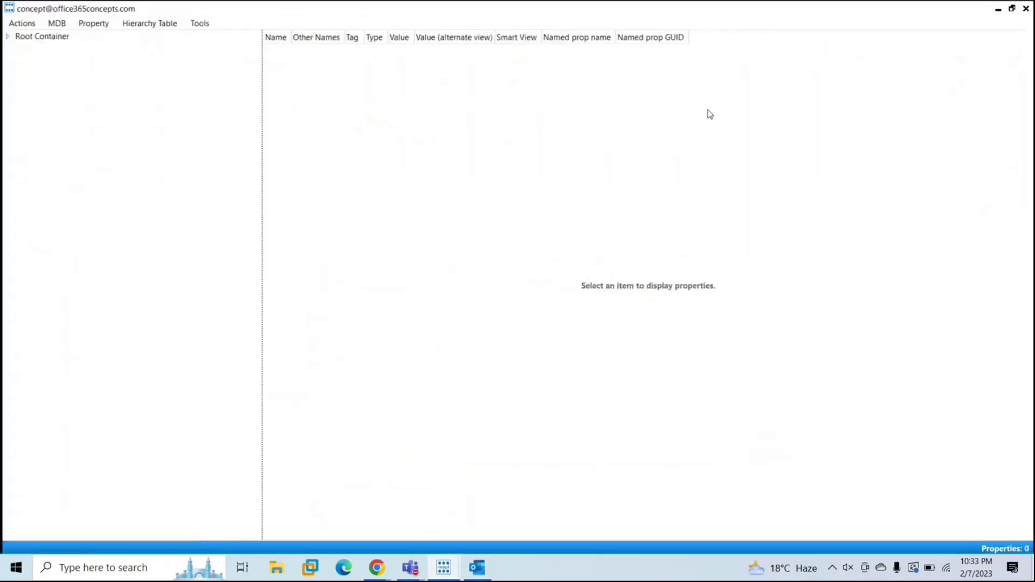
left_click(9, 38)
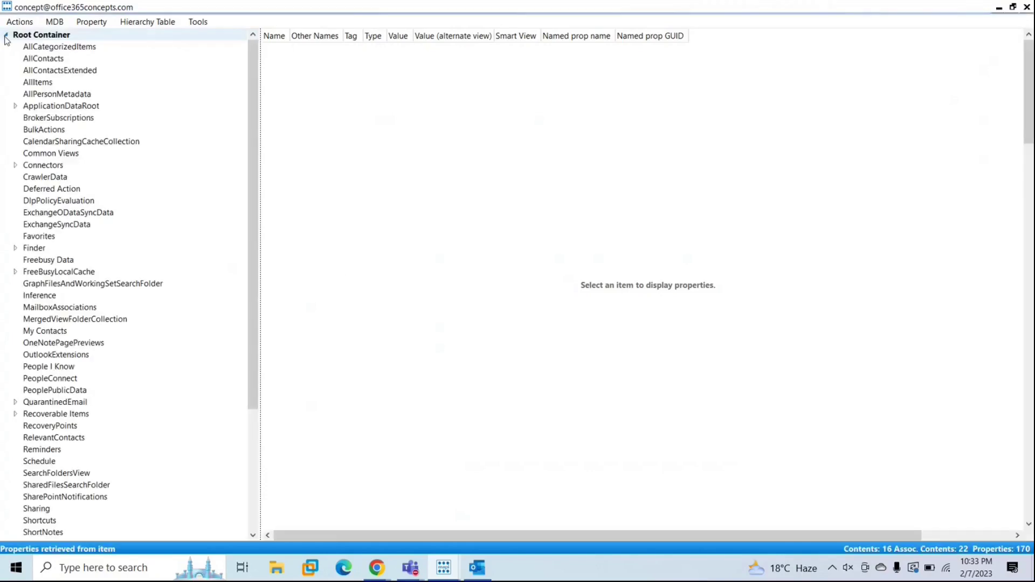
scroll(54, 323, "down", 5)
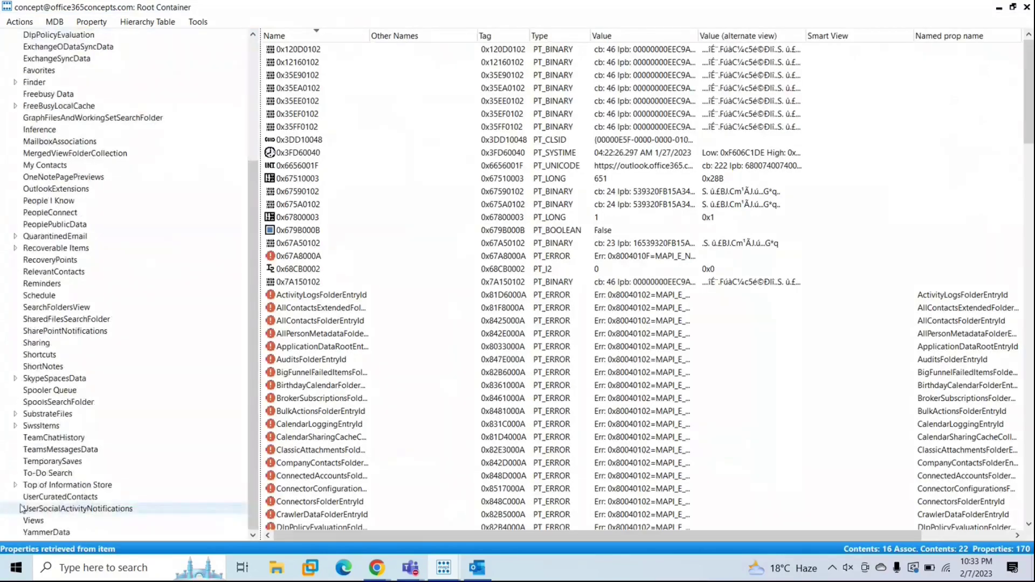
left_click(59, 485)
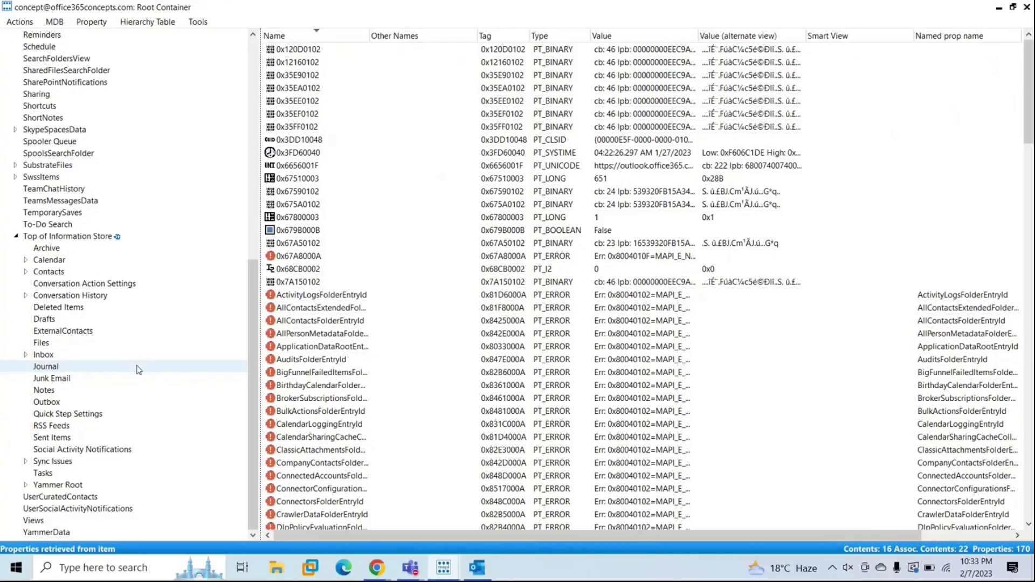
Open the Inbox's associated contents table in a maximized window and widen its Message Class column to show full names
right_click(62, 357)
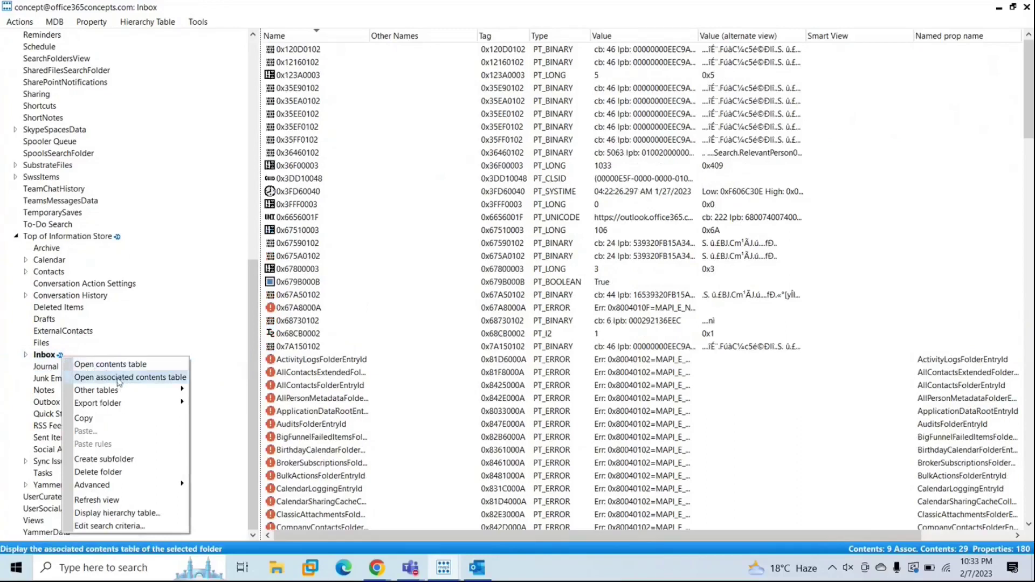
left_click(119, 378)
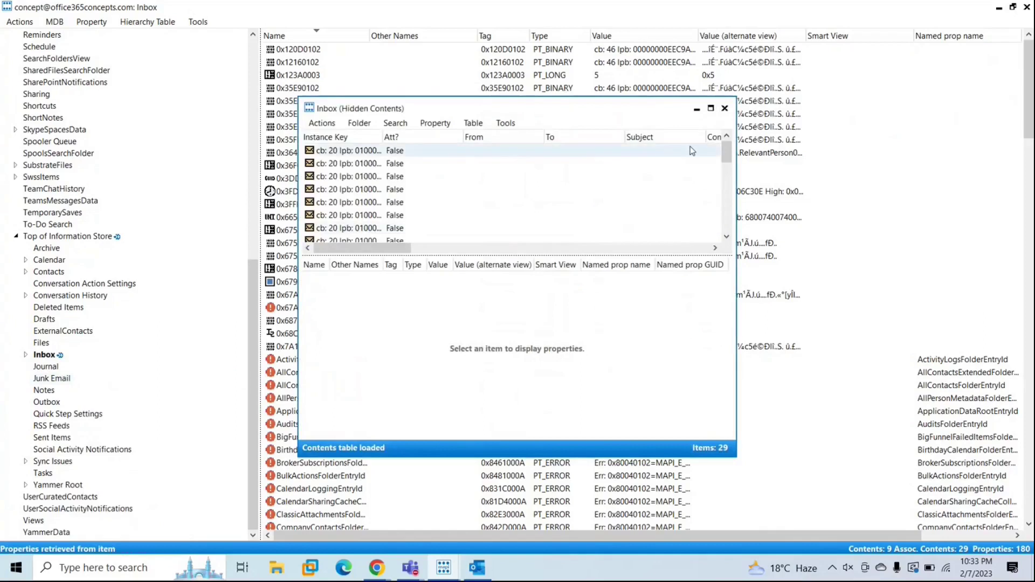
left_click(710, 108)
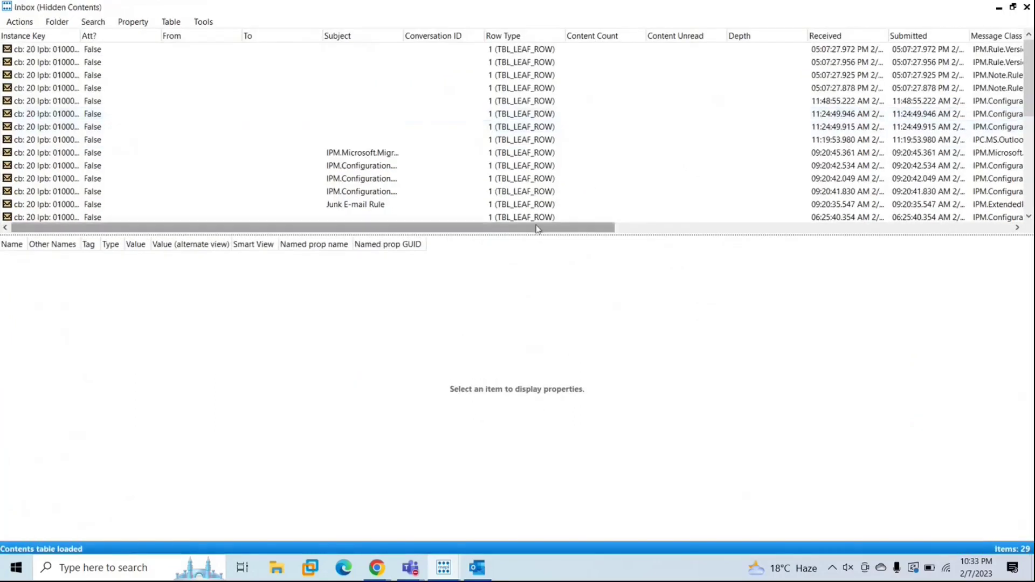
left_click_drag(537, 231, 771, 228)
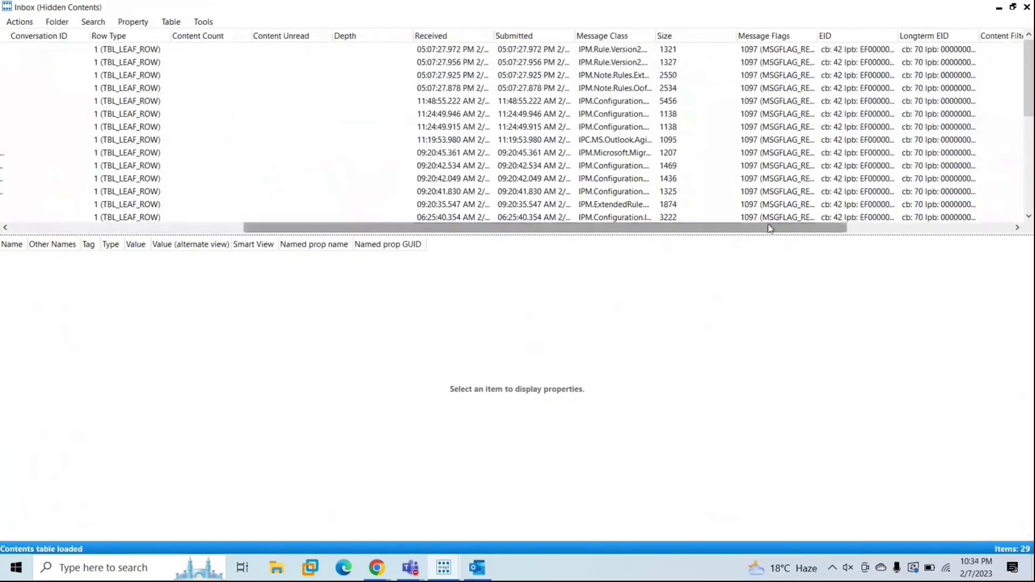
left_click_drag(657, 36, 791, 37)
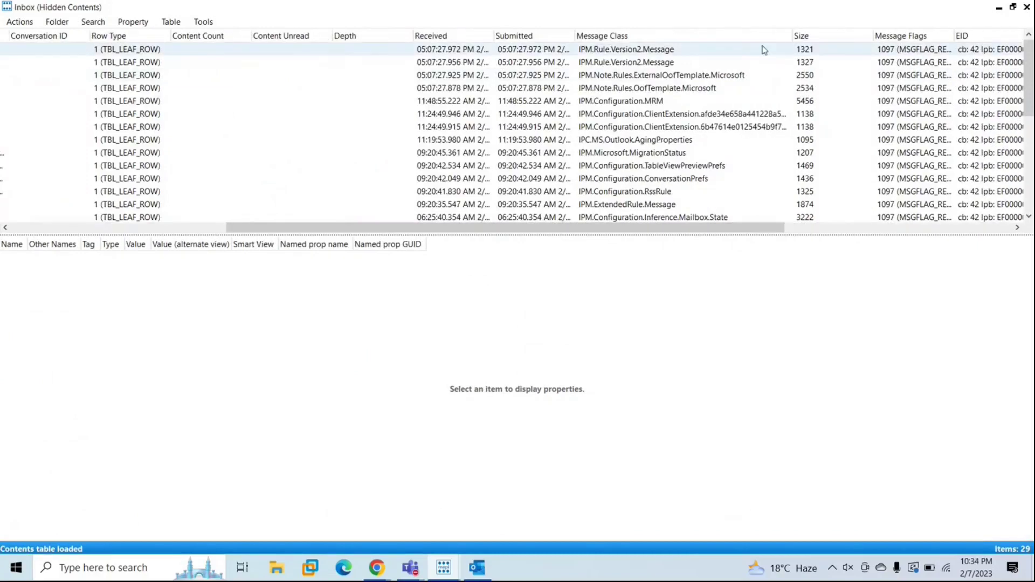
Inspect the two IPM.Rule.Version2.Message items and the ExternalOofTemplate and OofTemplate items among the Inbox's hidden contents
left_click(603, 52)
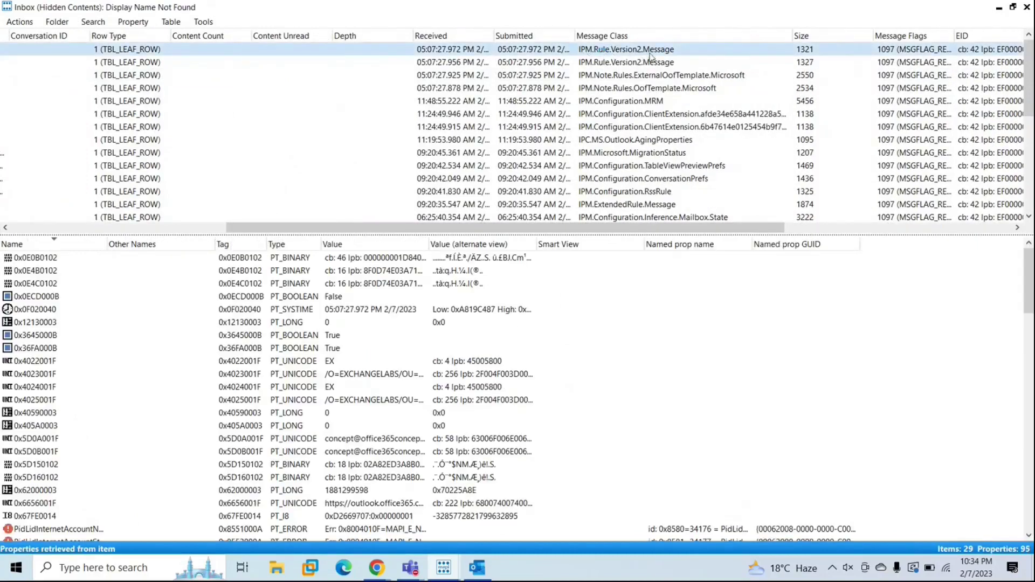
left_click(664, 63)
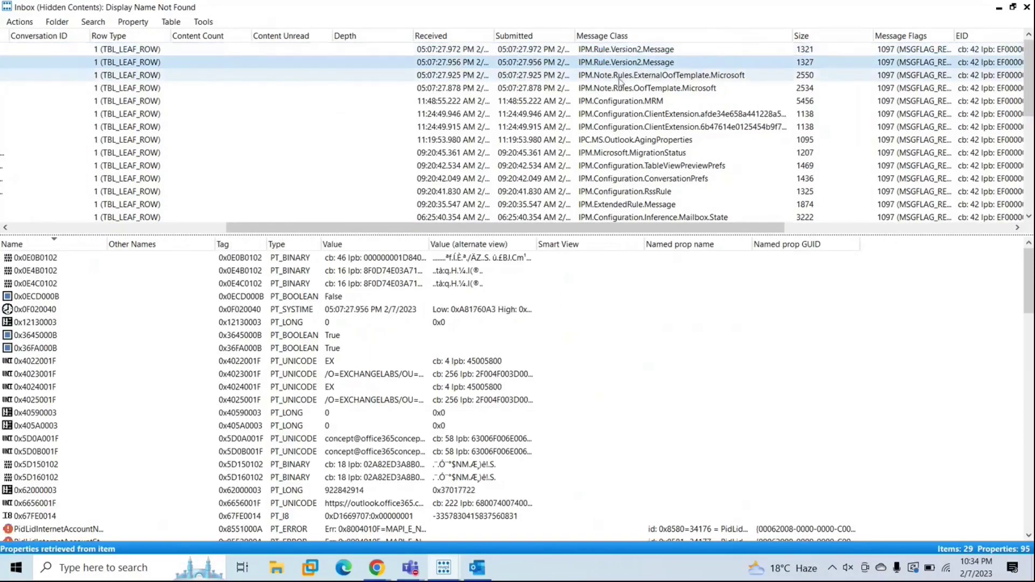
left_click(615, 76)
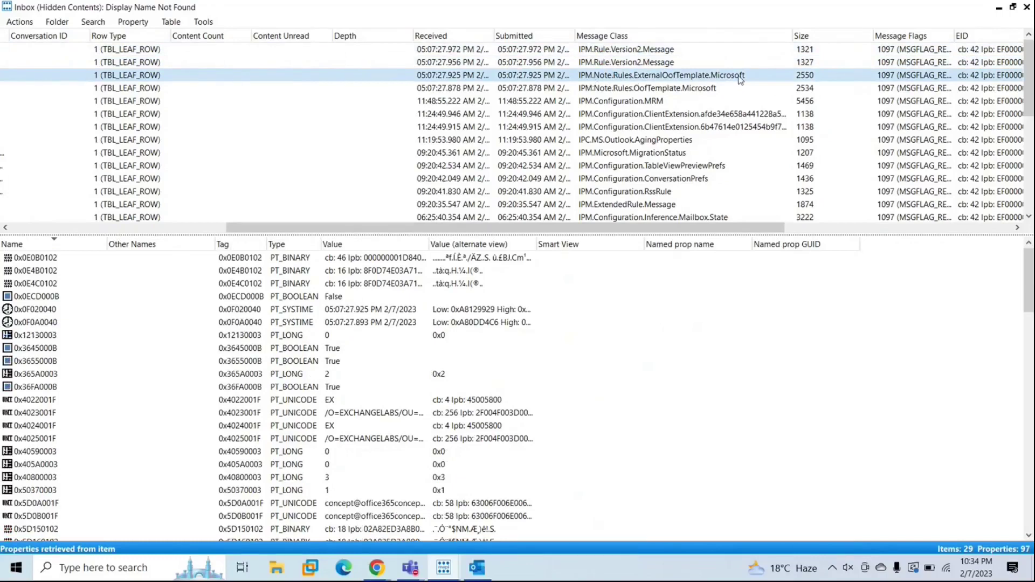
left_click(608, 93)
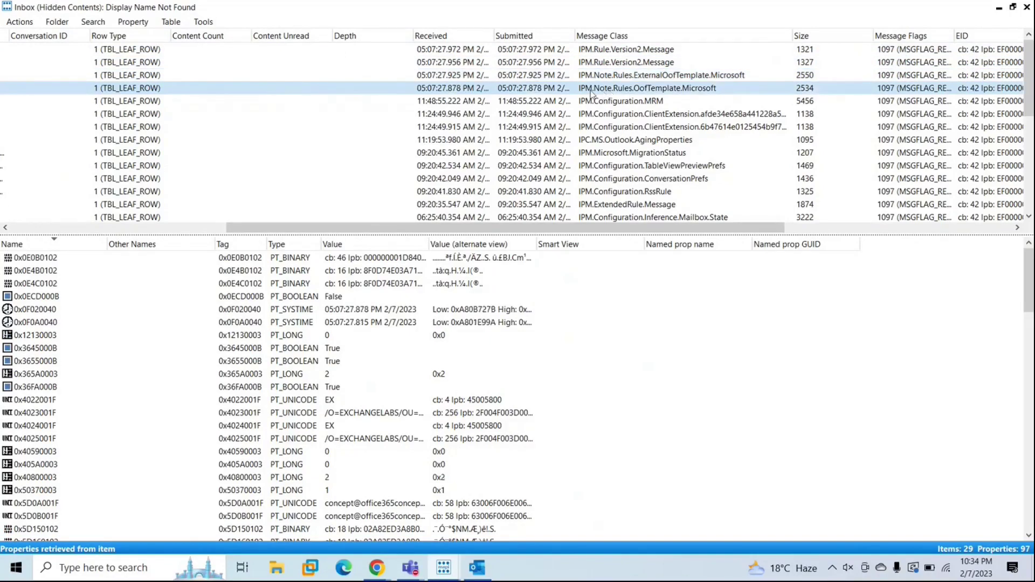
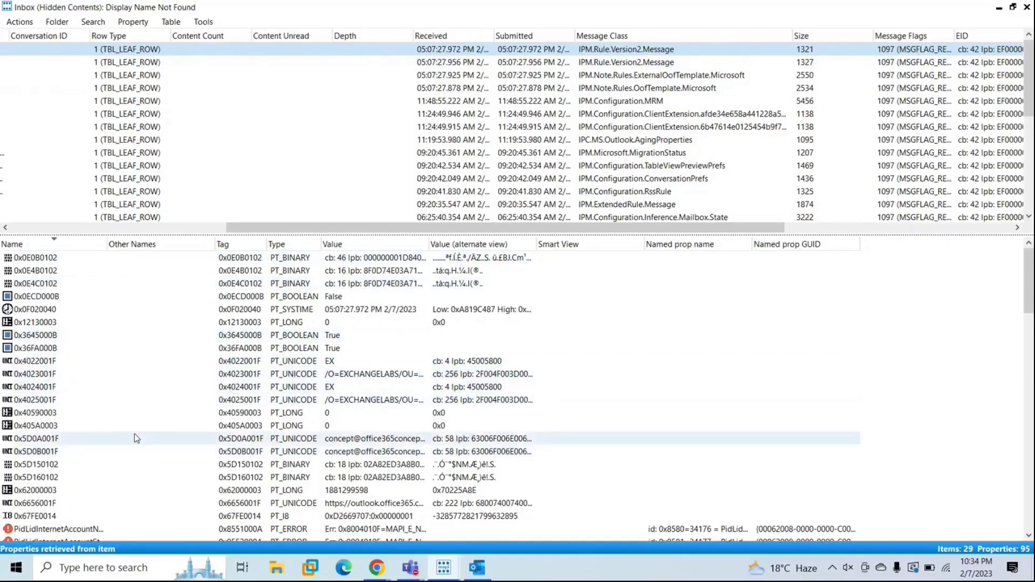
Widen the property list's Name column and read the PR_RULE_MSG_NAME value of the first IPM.Rule.Version2.Message item in the Property Editor
scroll(134, 433, "down", 3)
left_click(57, 455)
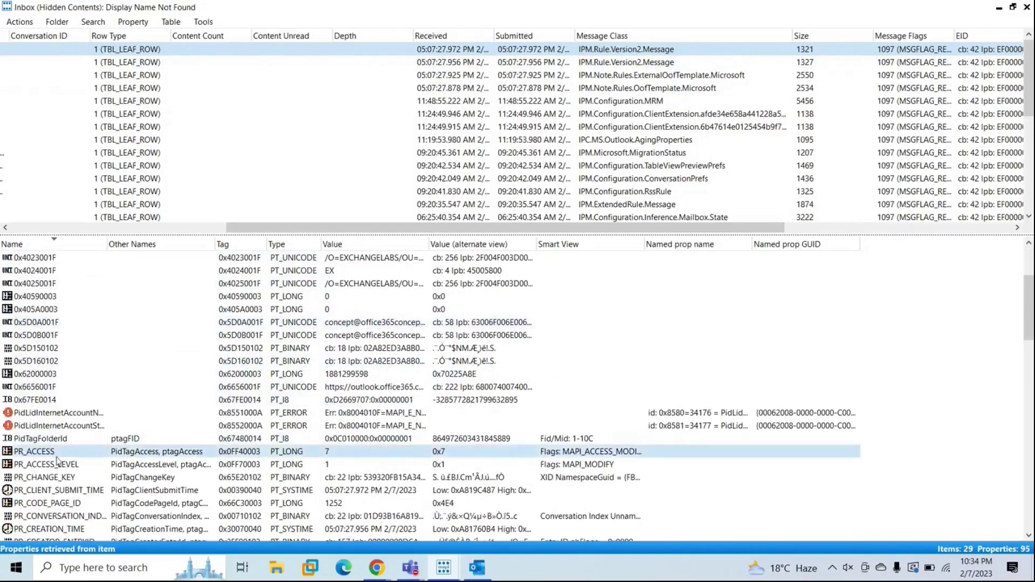
key("shift+Down")
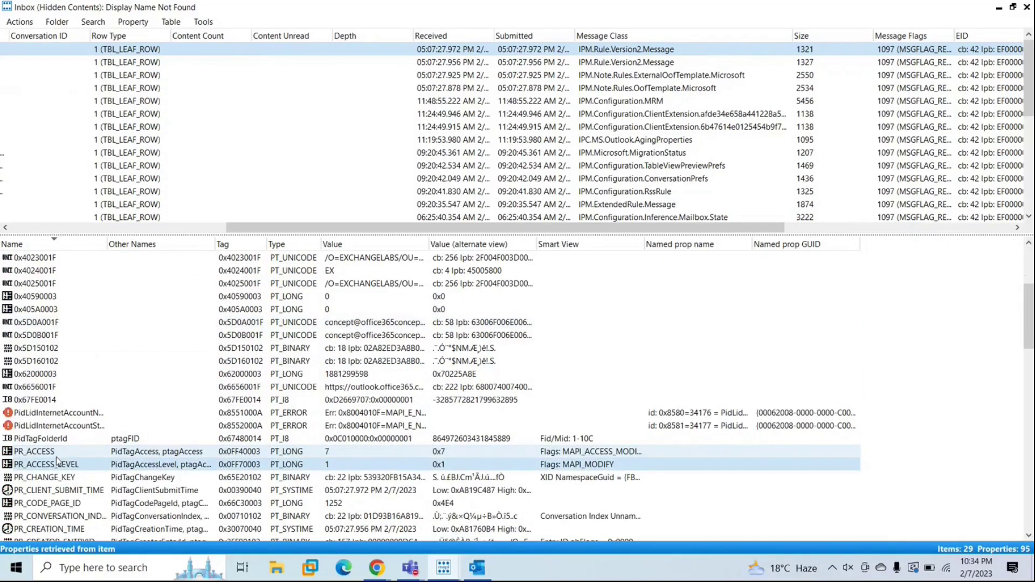
scroll(57, 461, "down", 12)
scroll(58, 461, "down", 6)
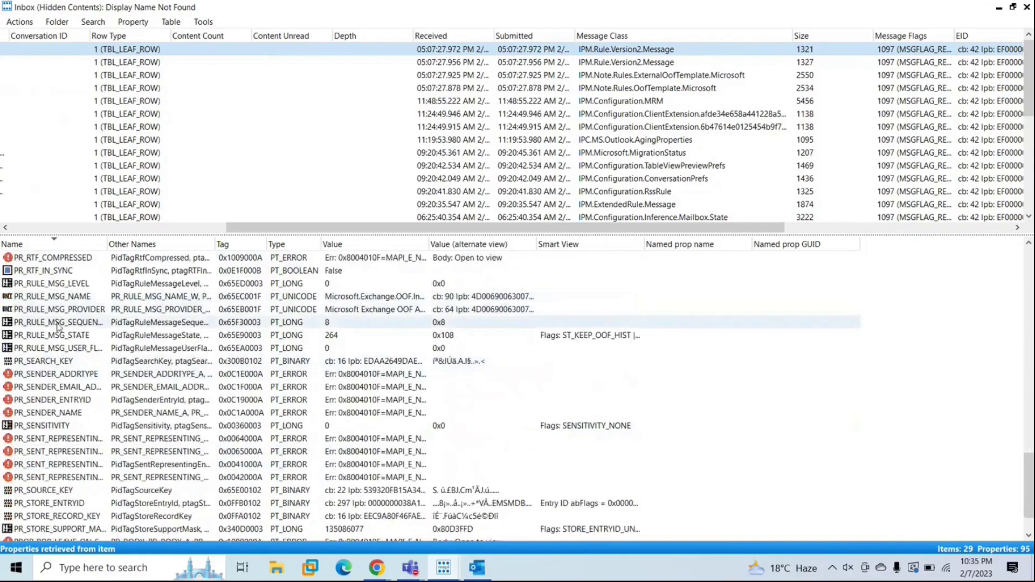
left_click(64, 302)
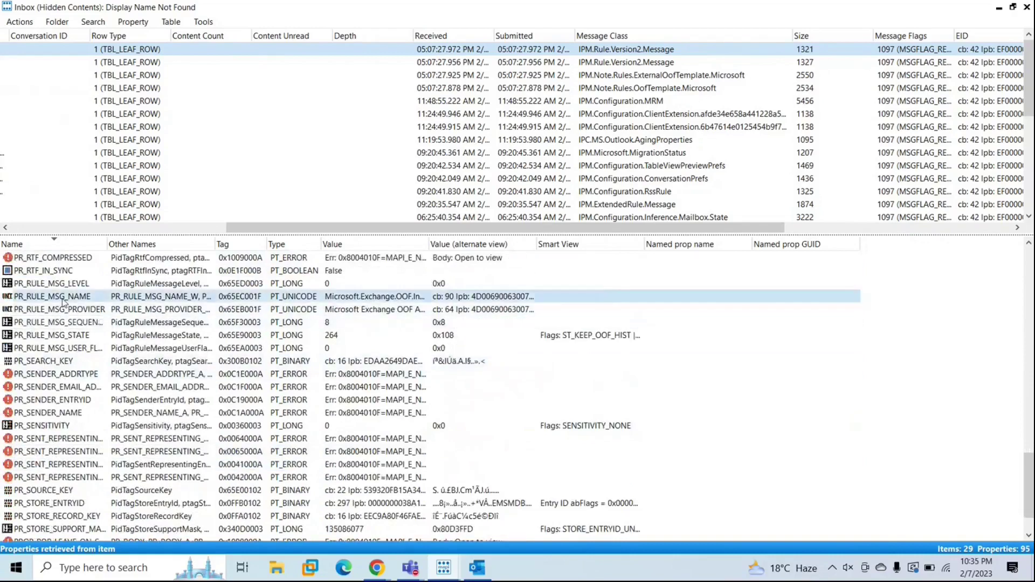
left_click_drag(107, 243, 155, 243)
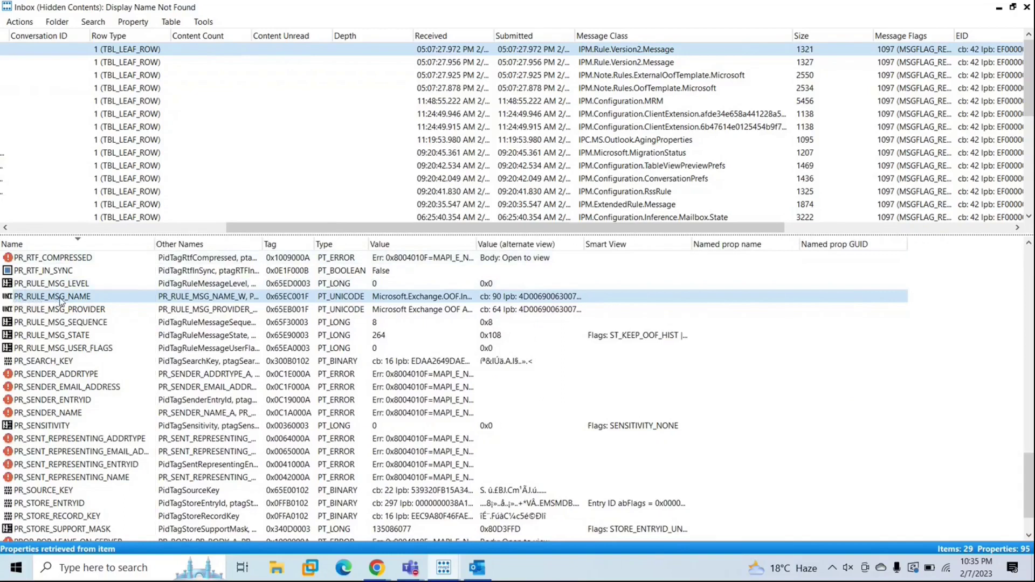
double_click(103, 300)
left_click_drag(460, 245, 274, 250)
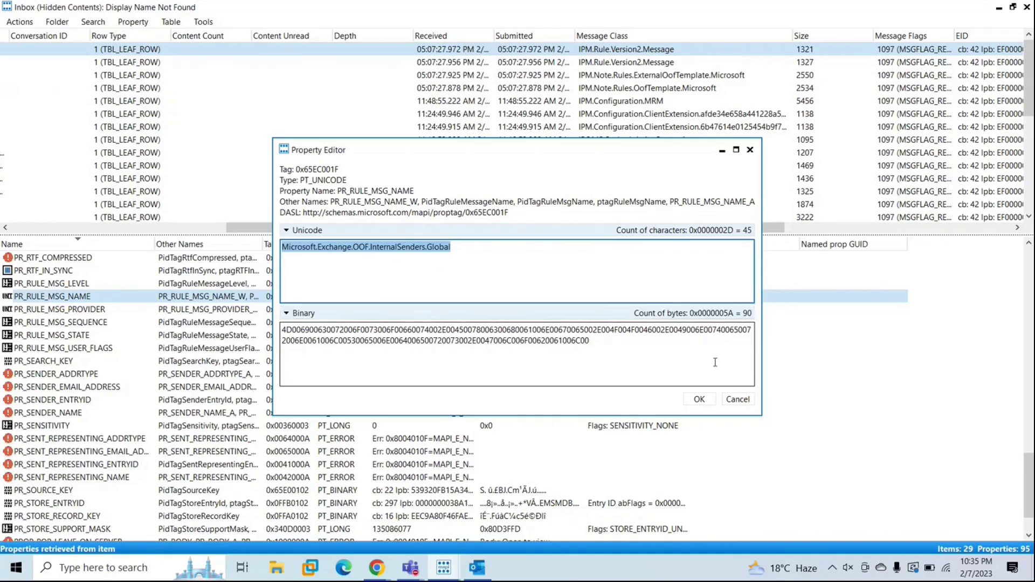
left_click(738, 399)
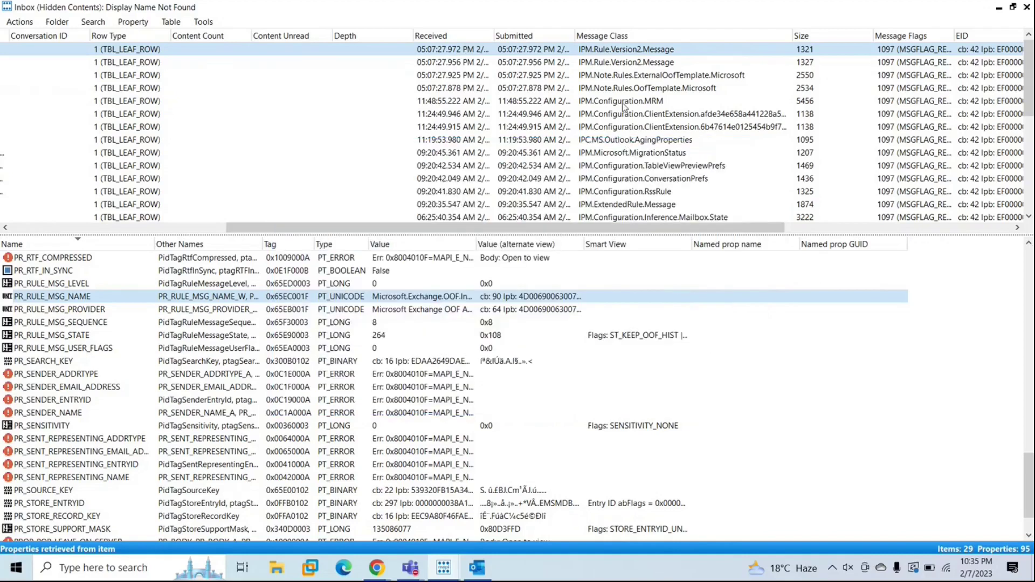
Read the PR_RULE_MSG_NAME value of the second IPM.Rule.Version2.Message item in the Property Editor, then close it
left_click(632, 65)
left_click(80, 336)
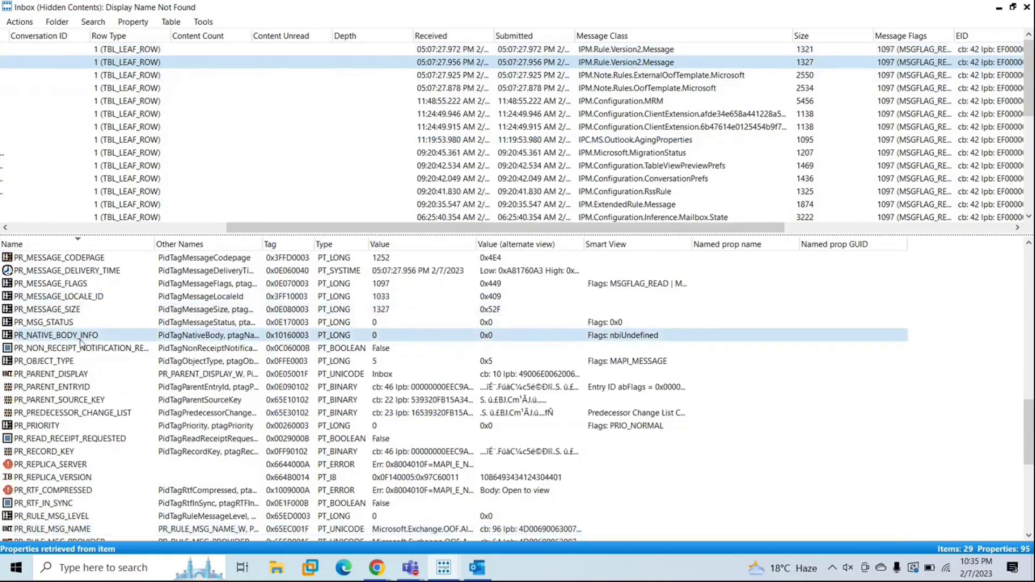
scroll(59, 388, "down", 7)
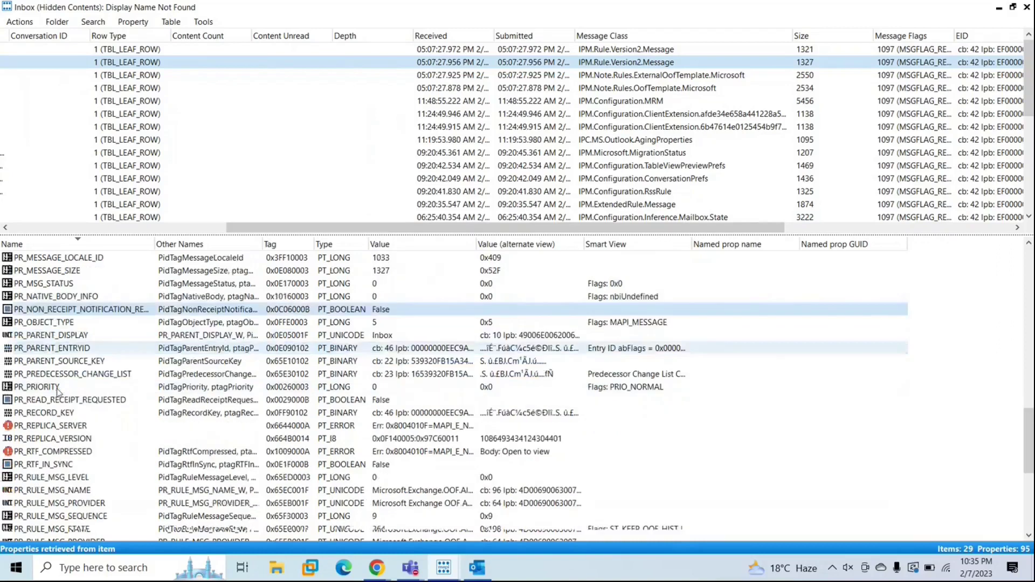
scroll(58, 390, "up", 1)
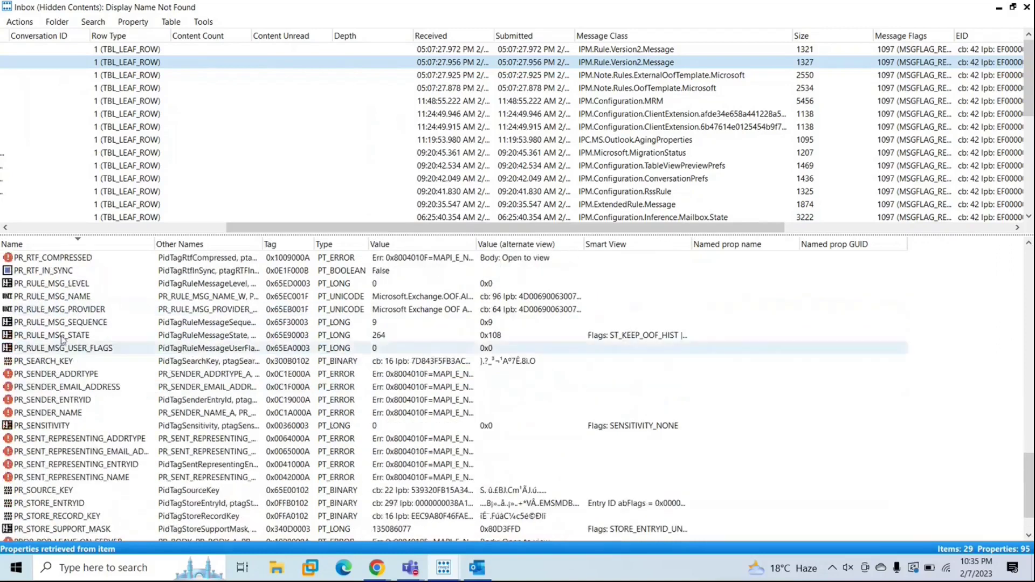
left_click(64, 298)
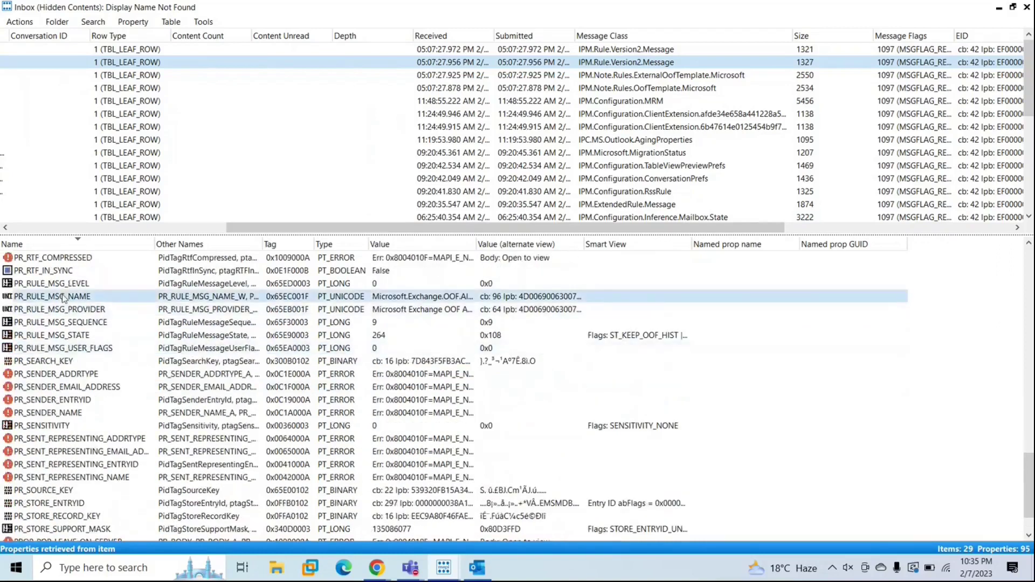
double_click(99, 298)
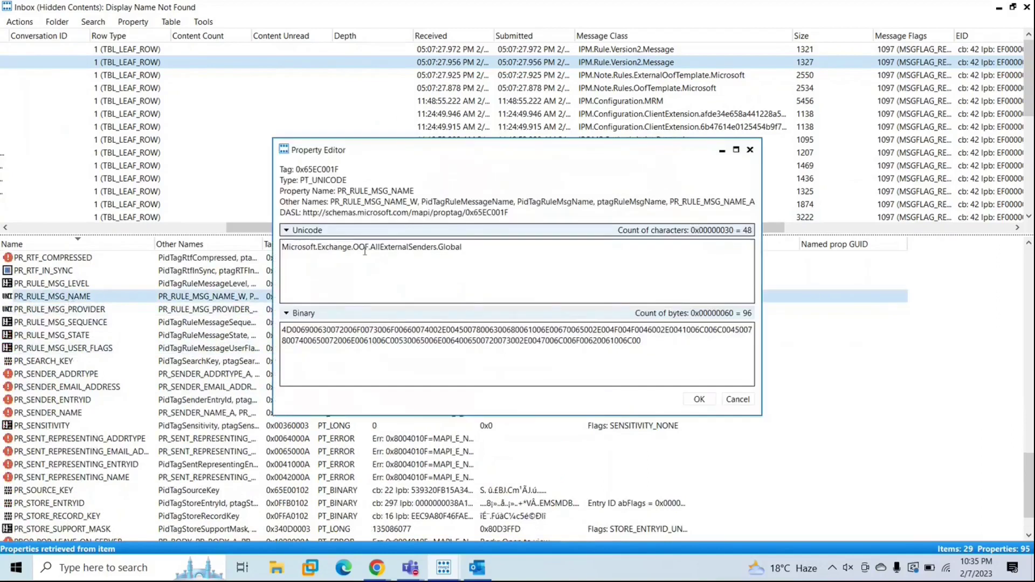
left_click_drag(352, 247, 466, 247)
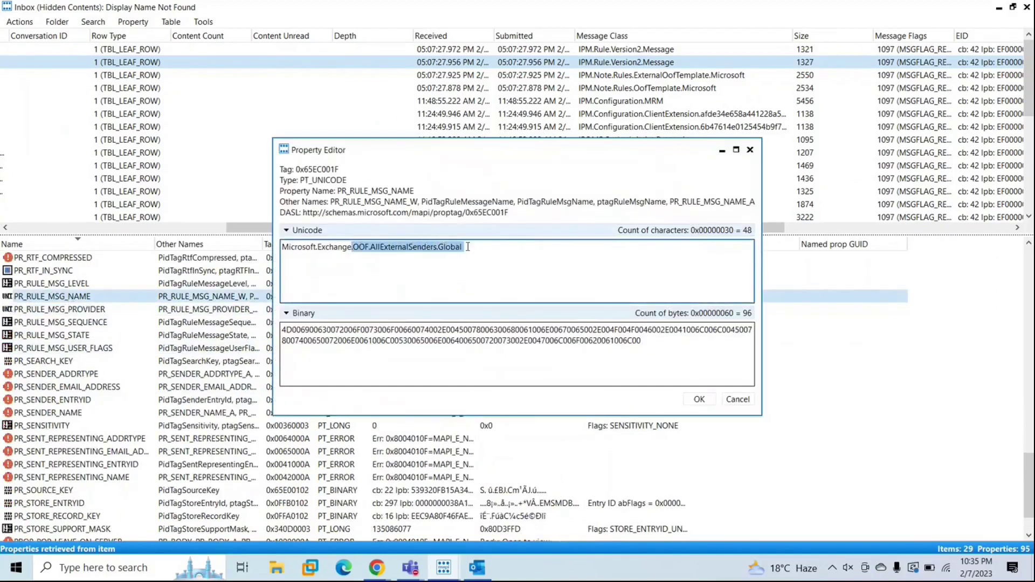
left_click(750, 151)
Review the two IPM.Rule.Version2.Message items, the ExternalOofTemplate item and the IPM.Configuration.MRM item in the hidden contents
left_click(641, 50)
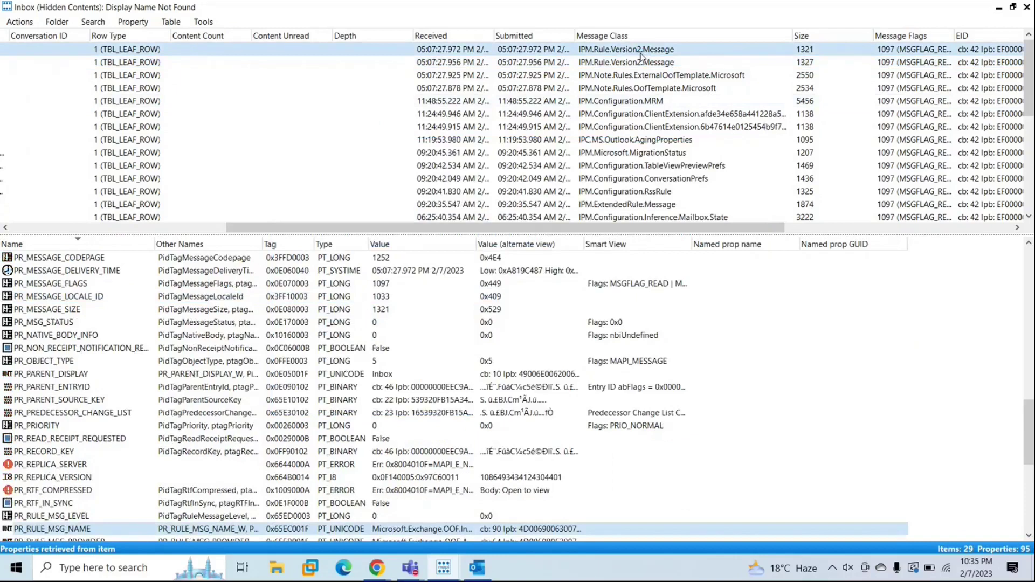
left_click(627, 64)
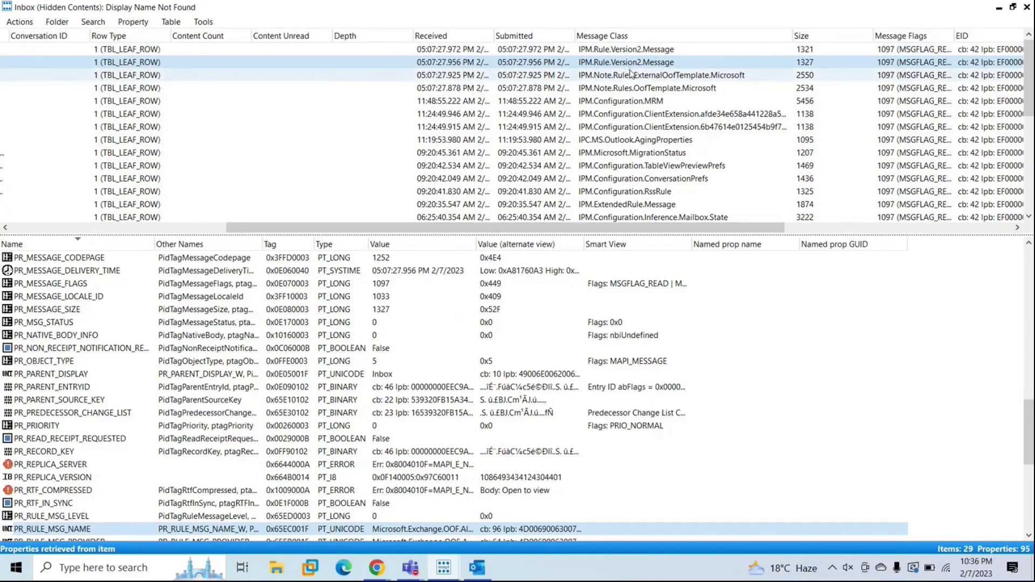
left_click(634, 78)
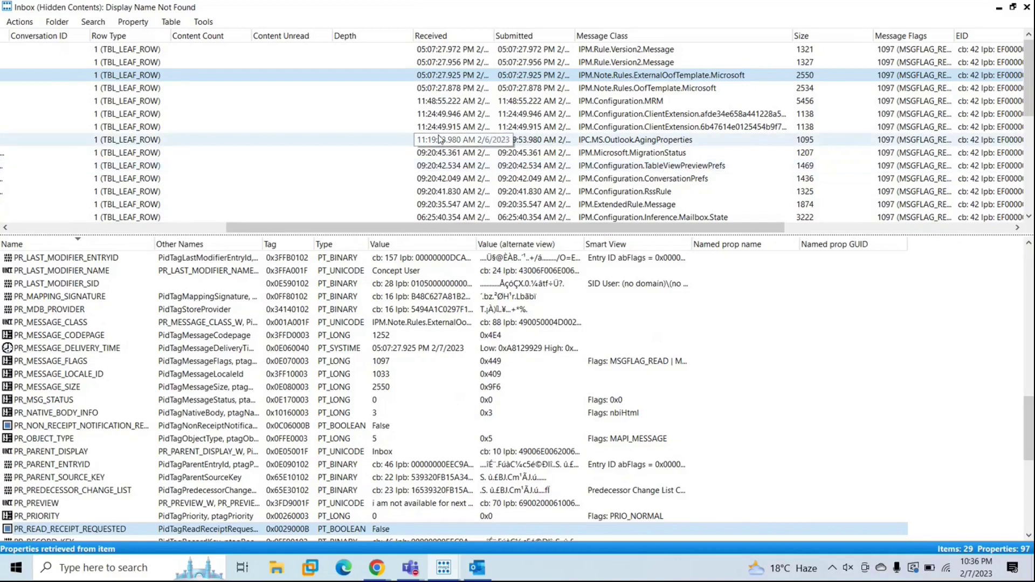
scroll(541, 136, "down", 5)
scroll(542, 136, "up", 5)
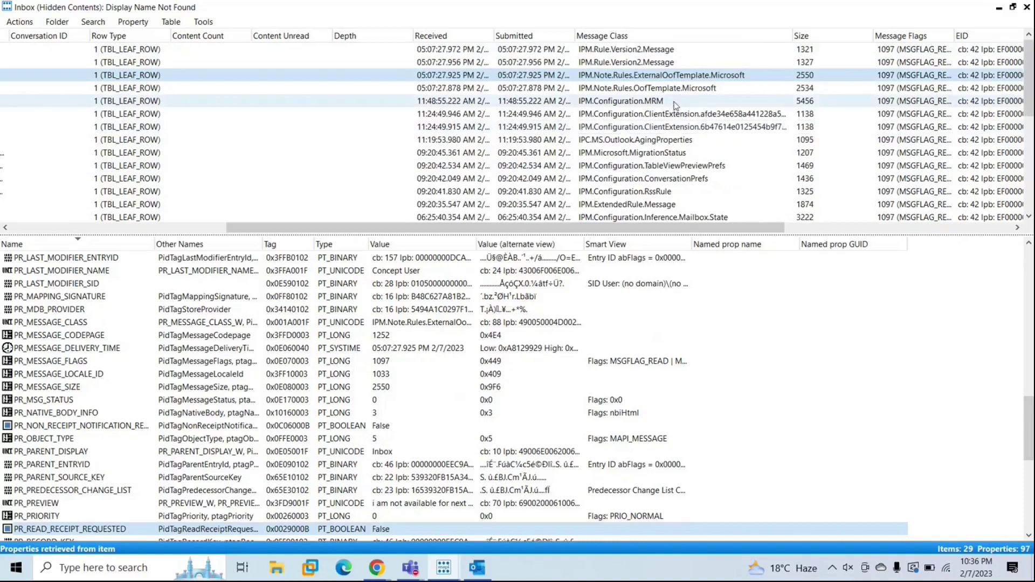
left_click(575, 102)
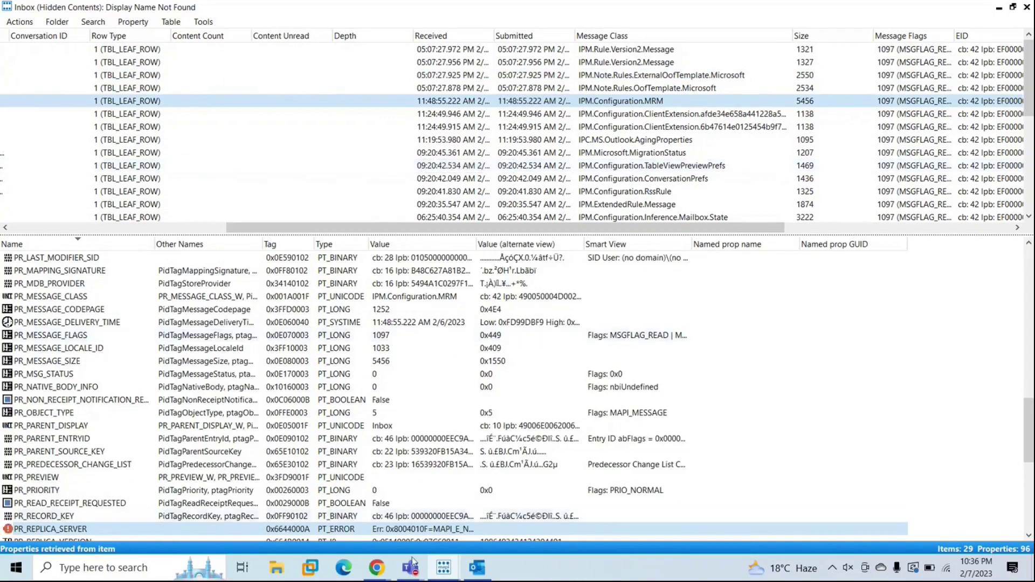
Switch to Outlook, check the Automatic Replies status in Account Information, and minimize the window to return to MFCMAPI
left_click(470, 569)
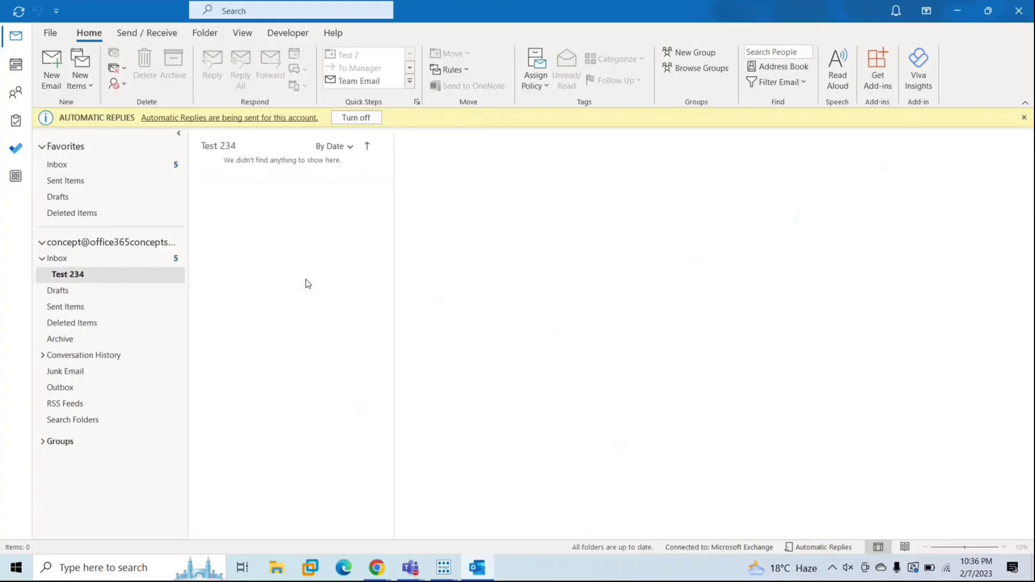
left_click(43, 33)
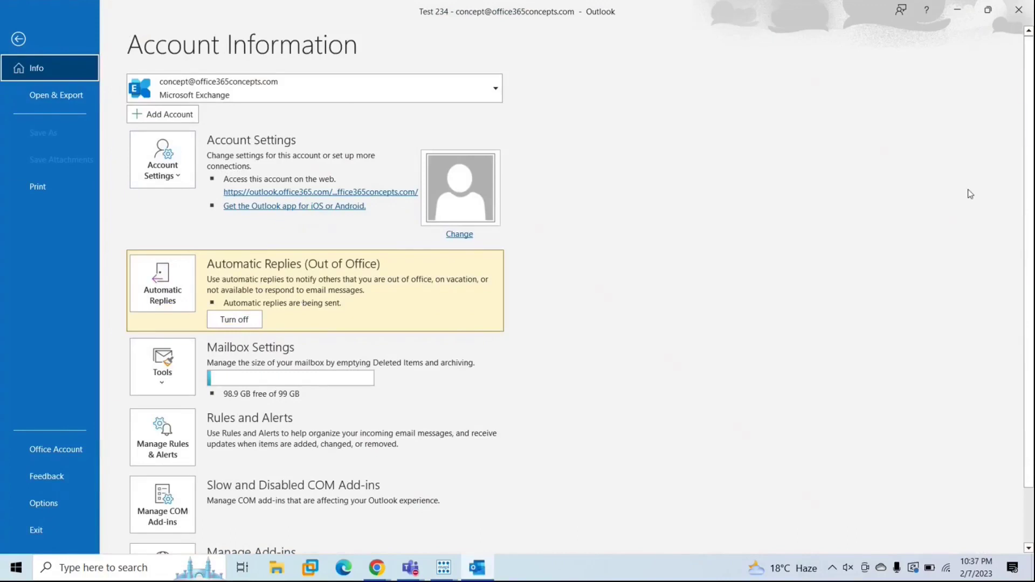
left_click(955, 12)
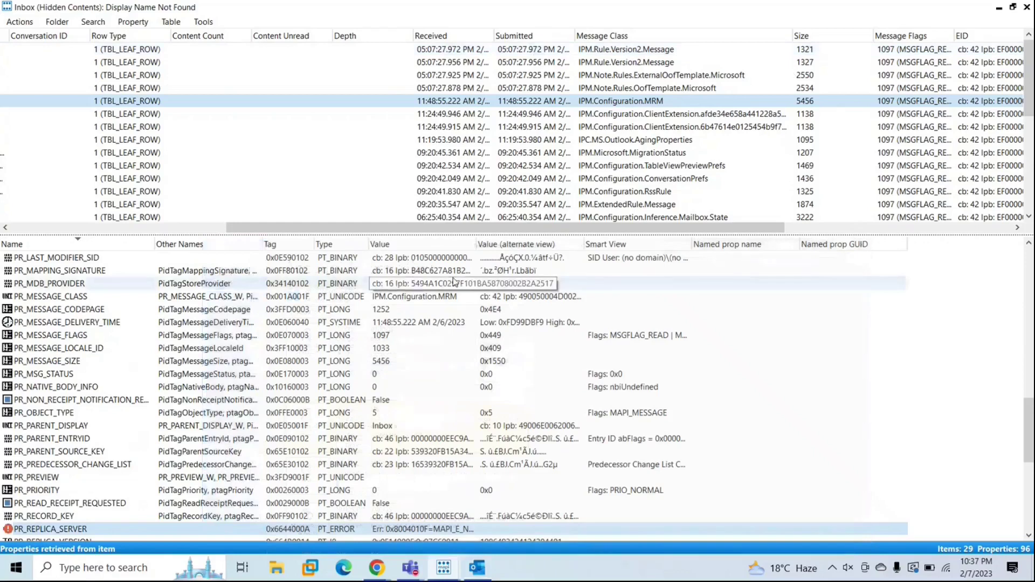
Delete the first IPM.Rule.Version2.Message item using the deletion style "Permanent delete passing DELETE_HARD_DELETE (unrecoverable)"
left_click(618, 50)
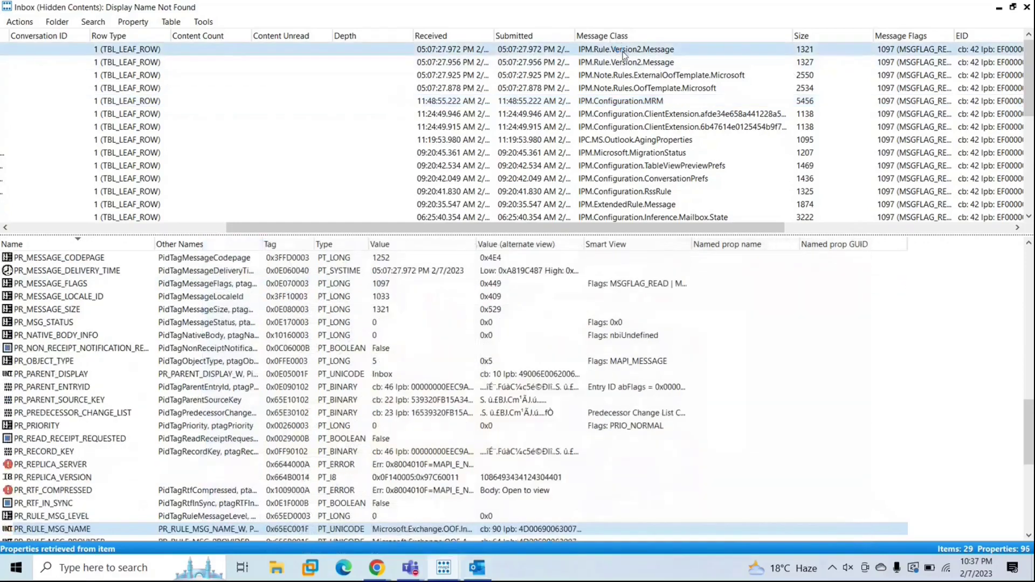
left_click(631, 63)
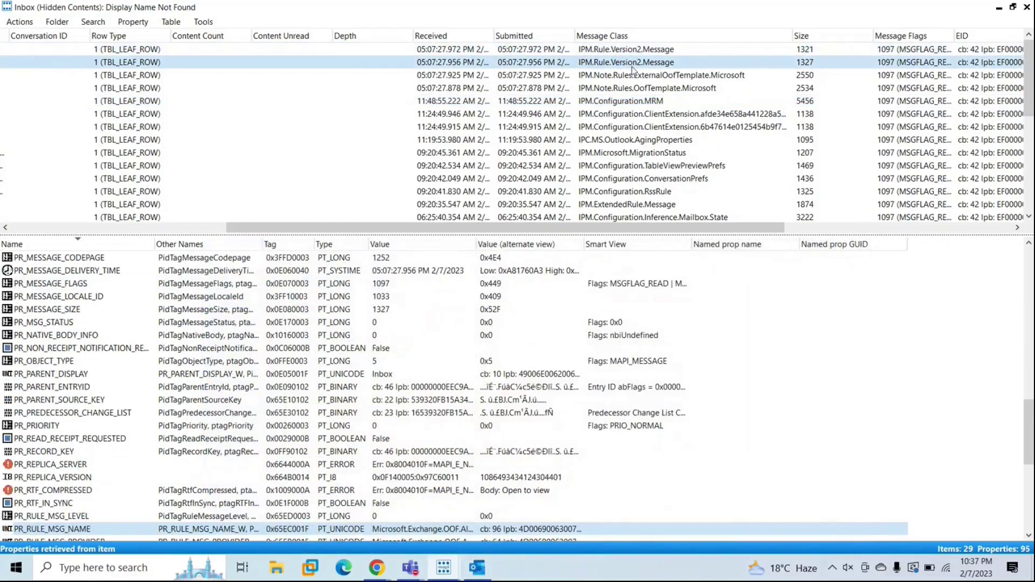
left_click(624, 51)
right_click(622, 52)
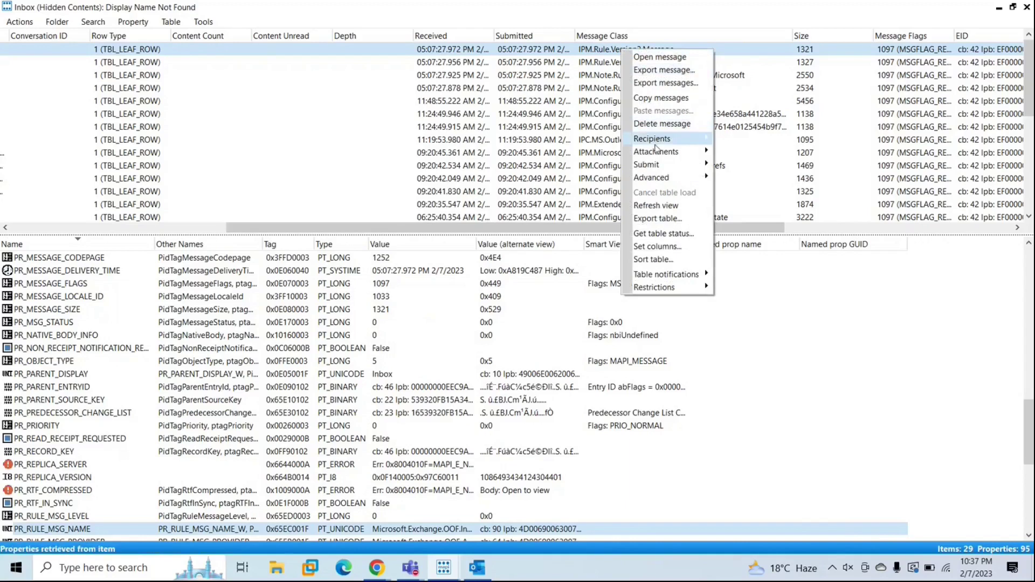
left_click(661, 123)
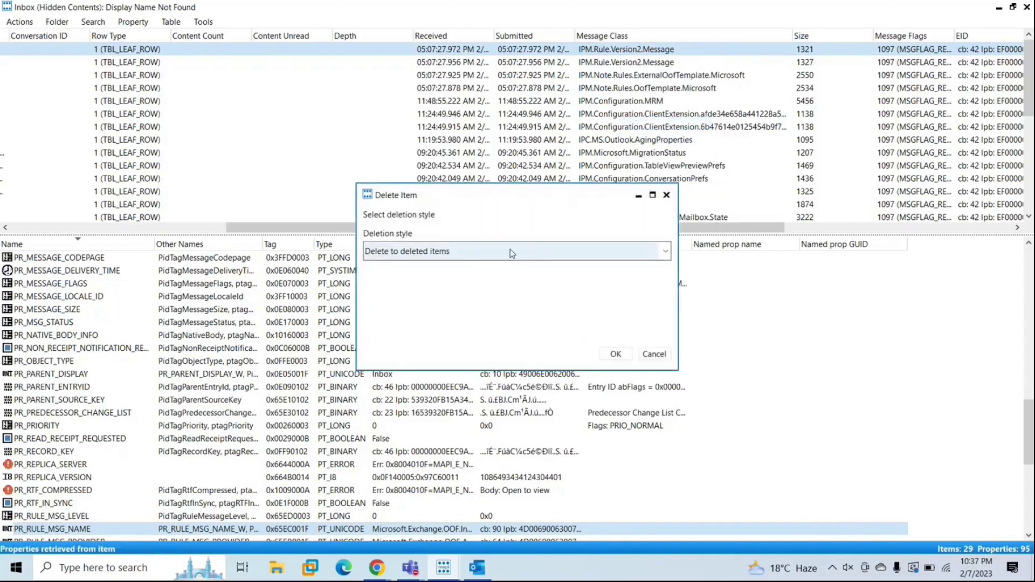
left_click(501, 252)
left_click(506, 303)
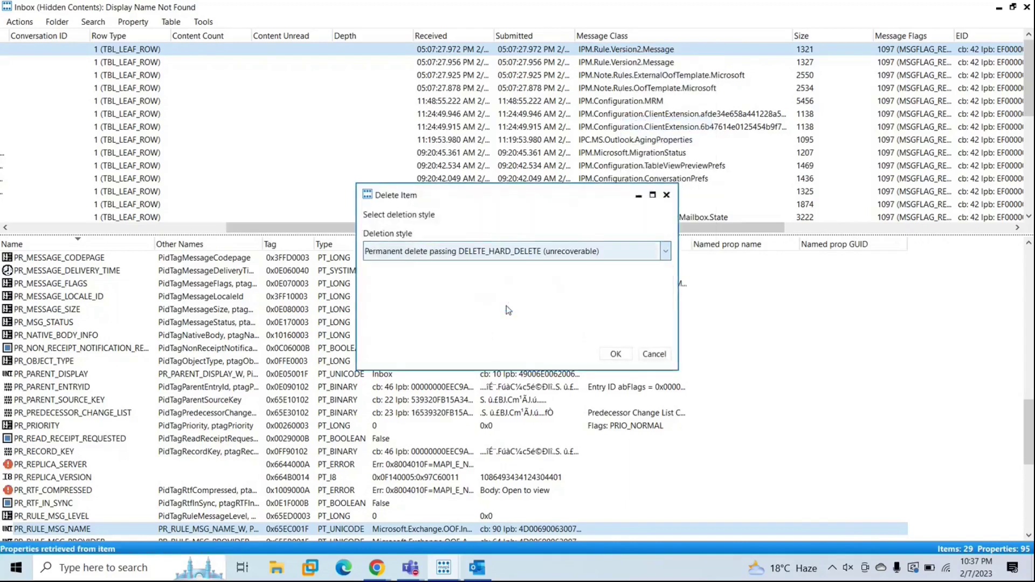
left_click(614, 354)
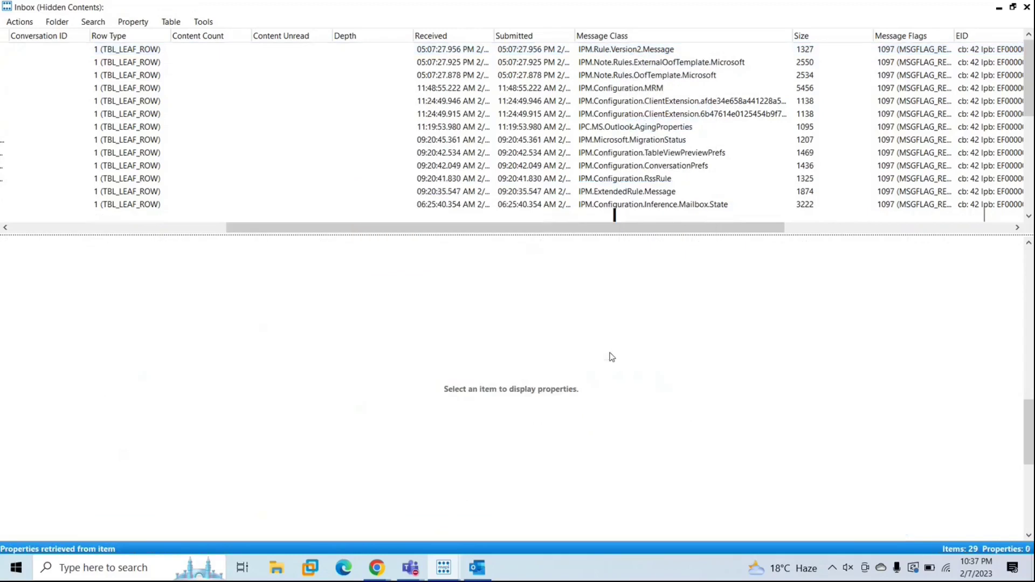
Delete the remaining IPM.Rule.Version2.Message item with the same unrecoverable hard-delete style
right_click(623, 49)
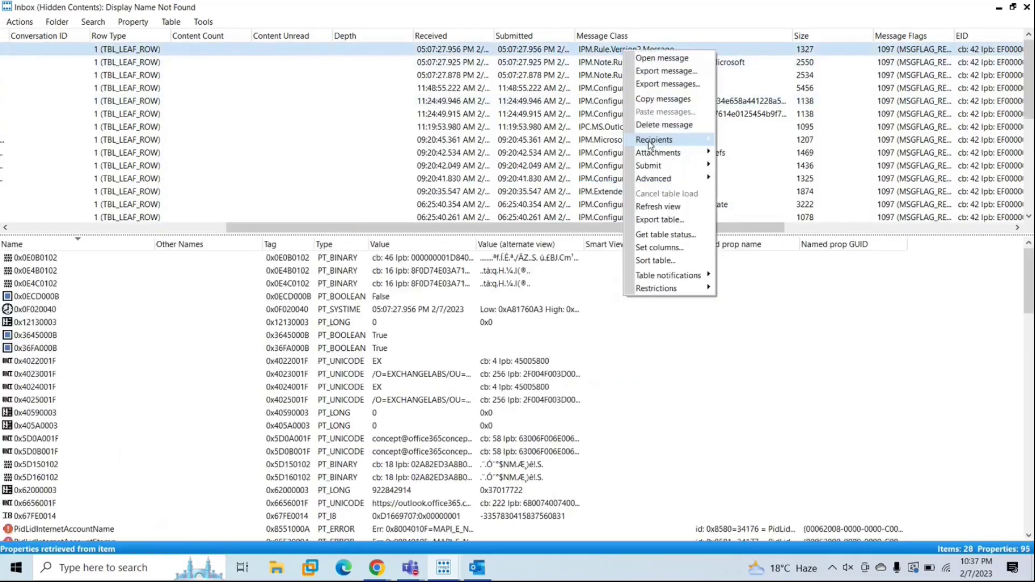
left_click(667, 127)
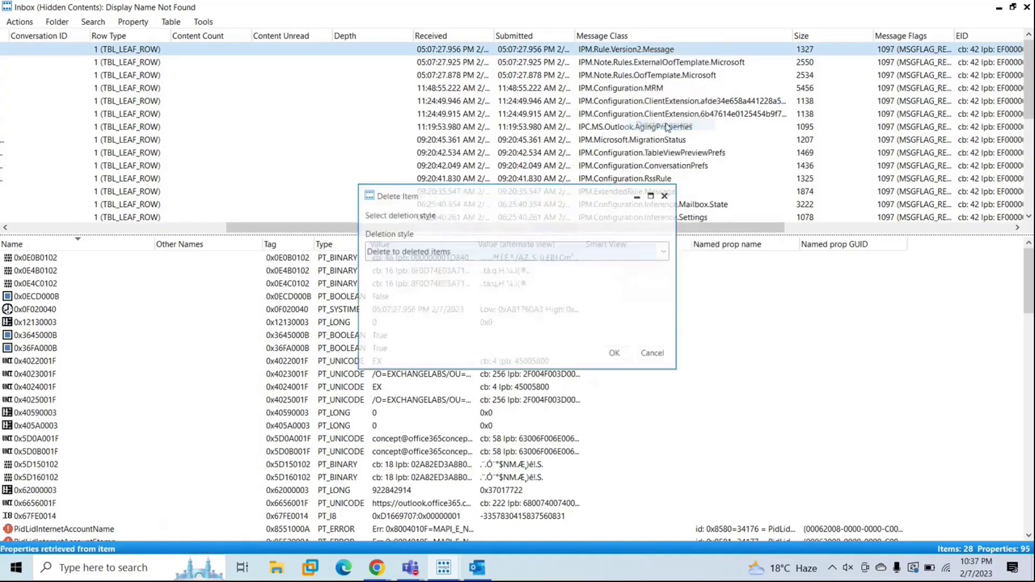
left_click(467, 251)
left_click(508, 306)
left_click(615, 354)
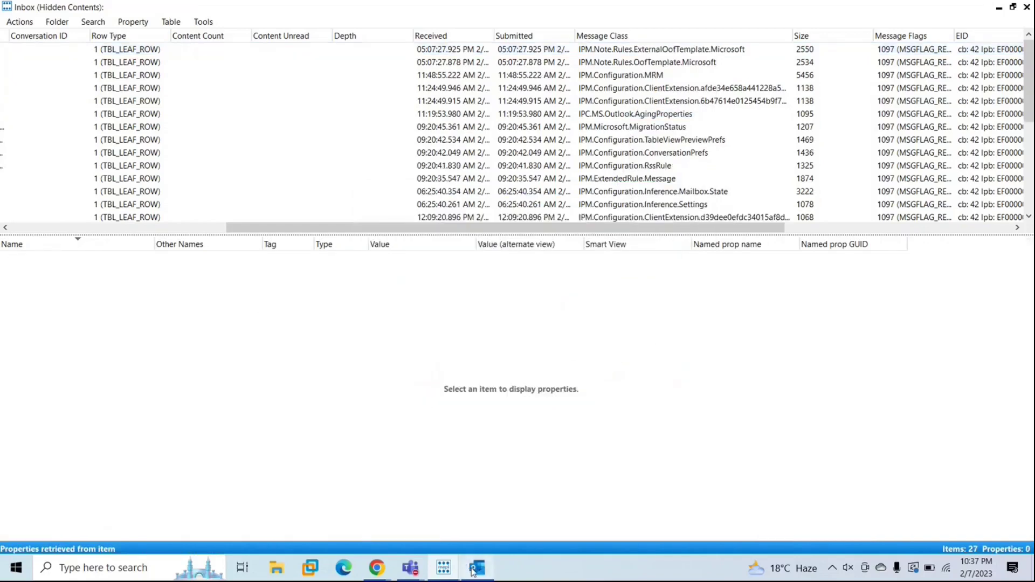
Switch to Outlook, turn automatic replies off, and re-enable Send automatic replies after reviewing the inside and outside organization messages
left_click(473, 570)
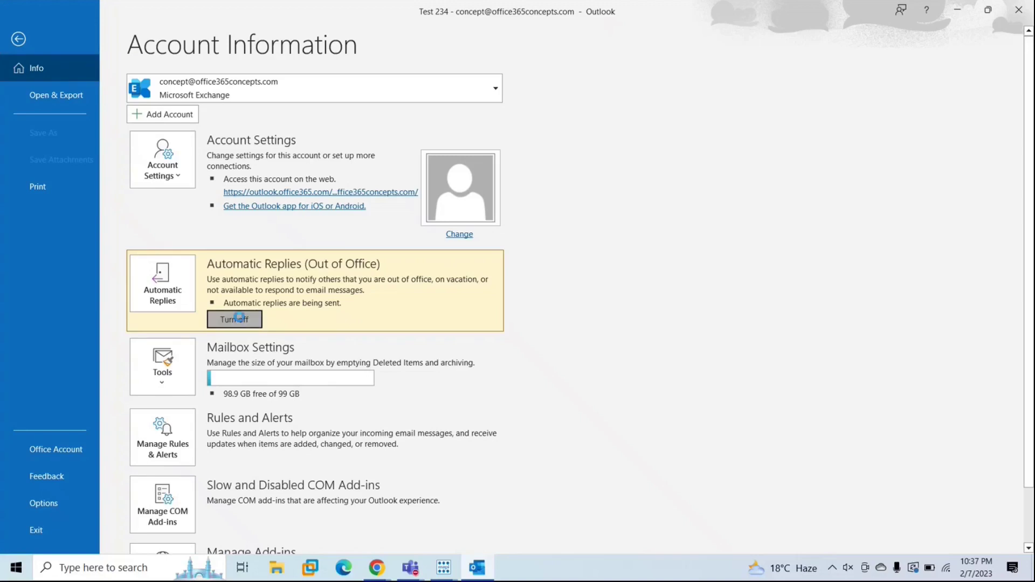
left_click(240, 319)
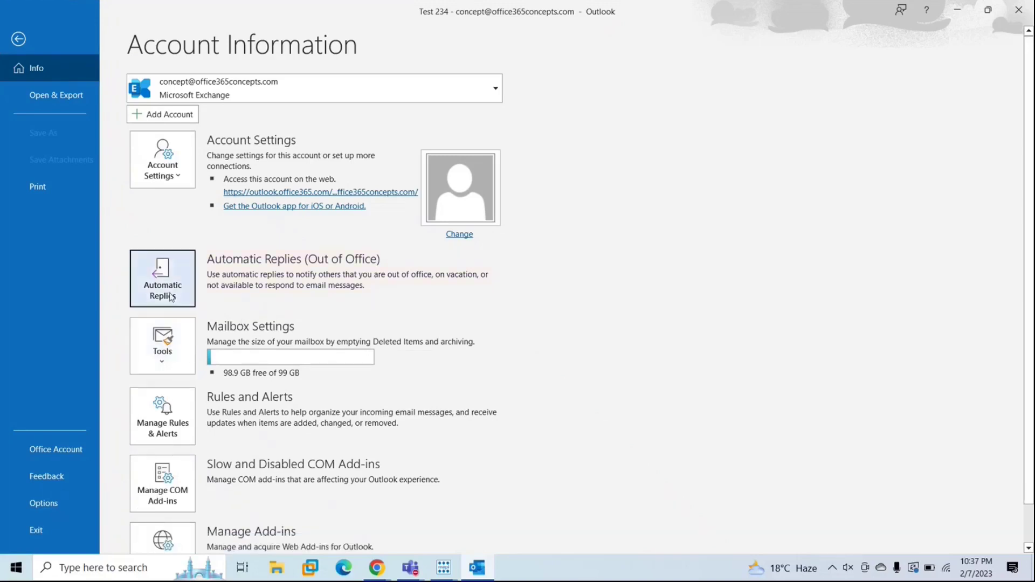
left_click(162, 278)
left_click(361, 129)
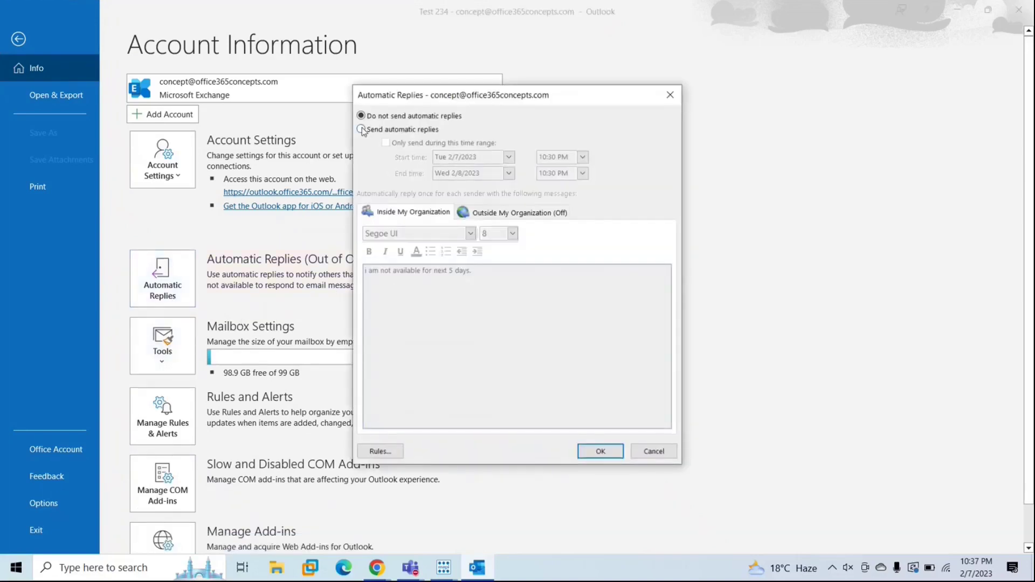
left_click(511, 213)
left_click(431, 215)
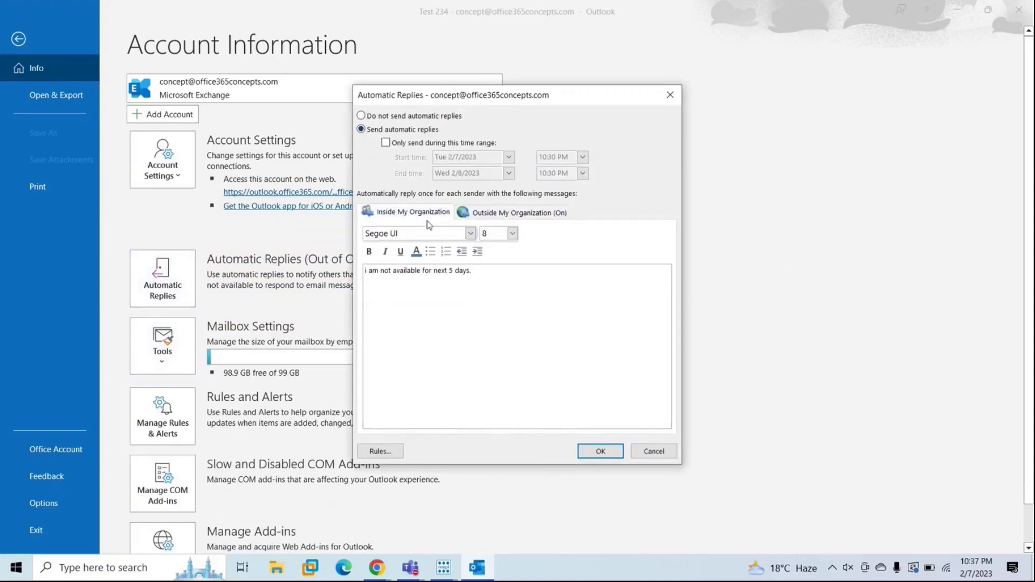
left_click(598, 451)
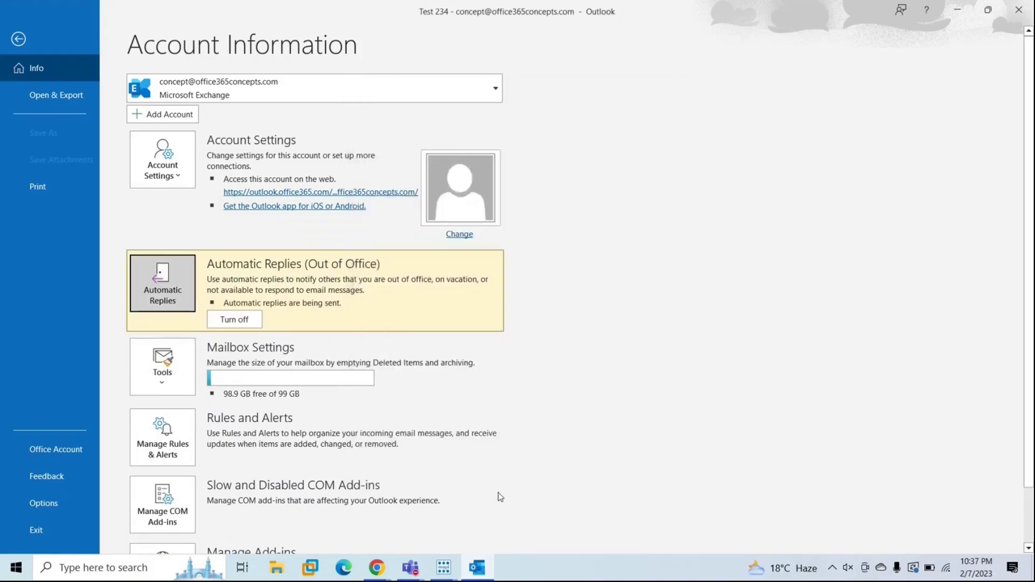
Switch to MFCMAPI and inspect the PR_RULE_MSG_NAME property of the first IPM.Rule.Version2.Message item, closing it without changes
mouse_move(445, 575)
left_click(556, 510)
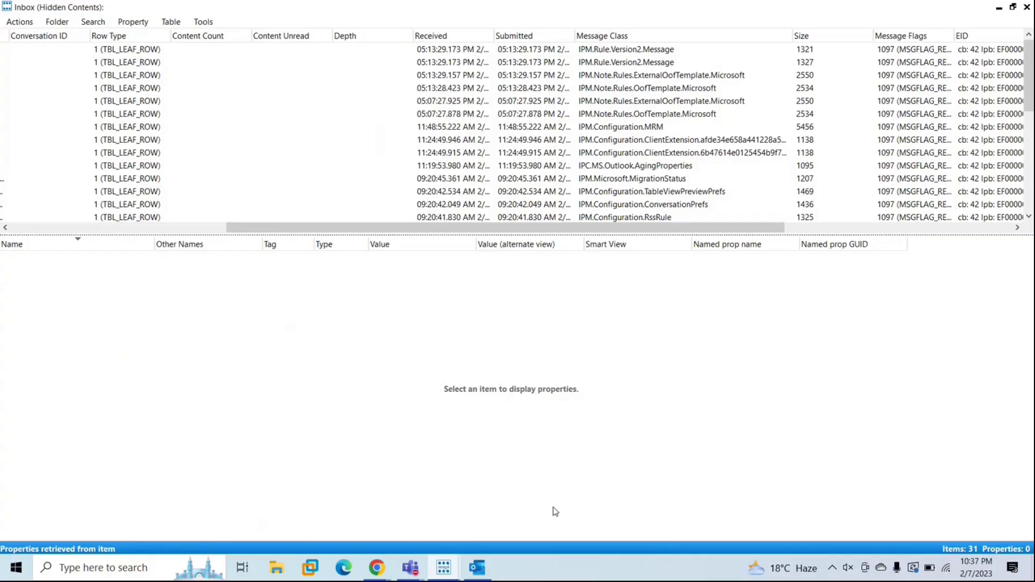
left_click(635, 62)
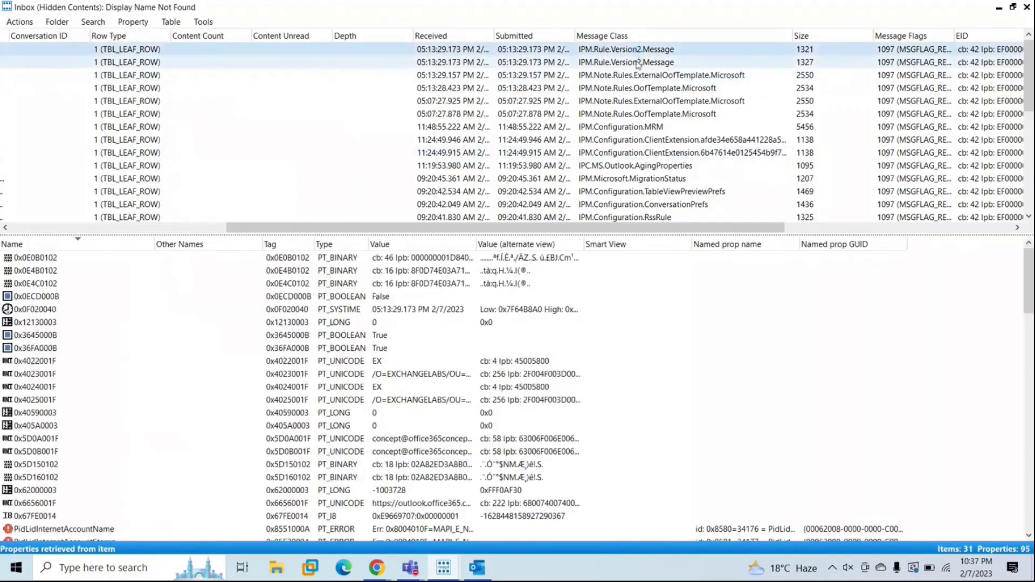
left_click(630, 49)
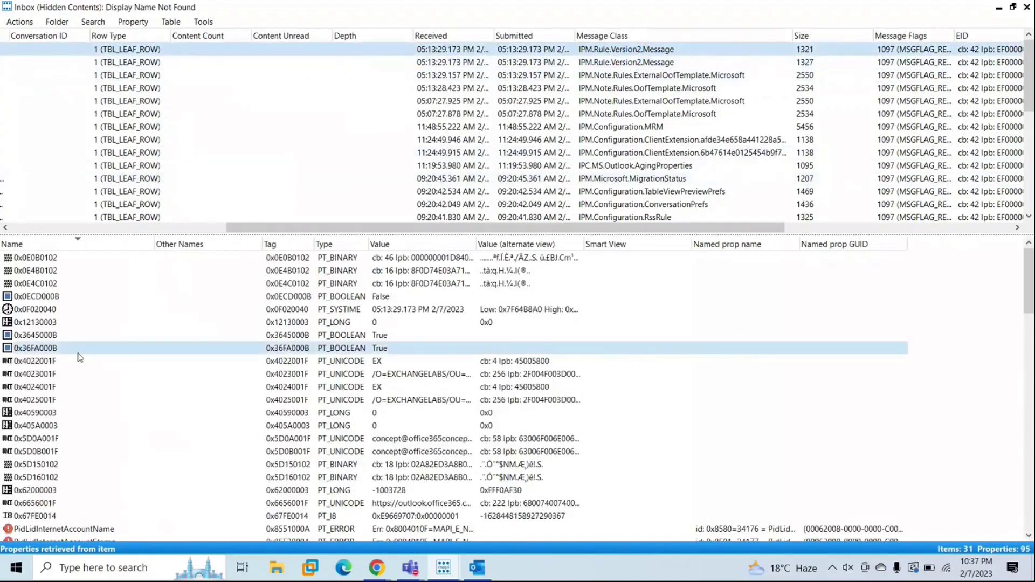
scroll(80, 358, "down", 15)
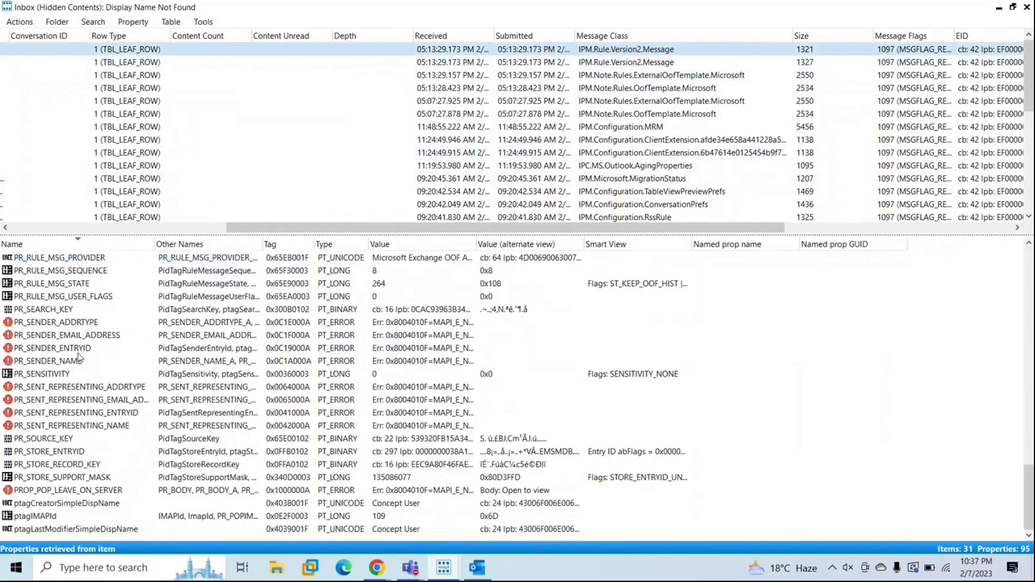
double_click(62, 325)
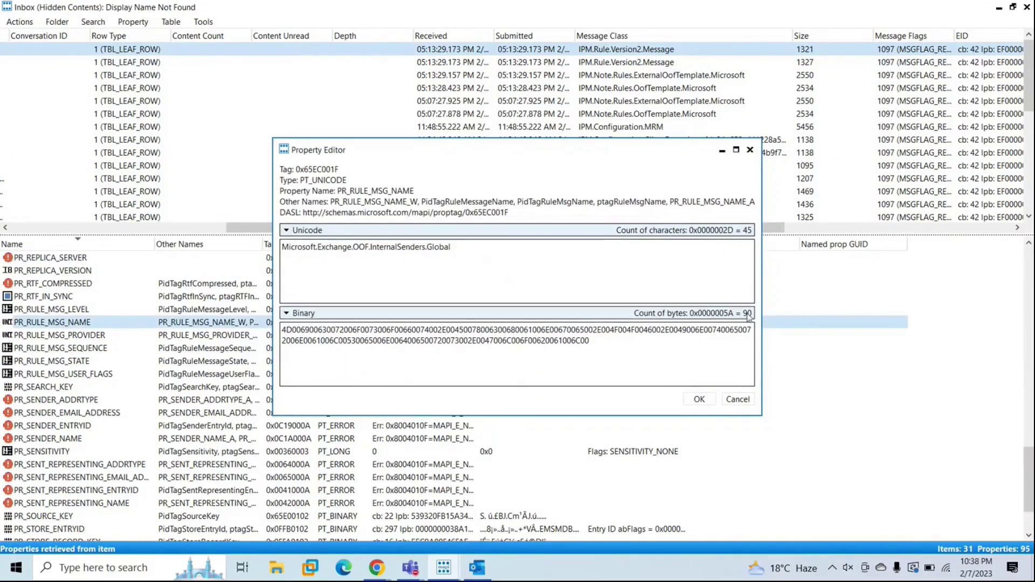
left_click(737, 399)
Inspect the PR_RULE_MSG_NAME property of the second IPM.Rule.Version2.Message item and close it without changes
left_click(129, 62)
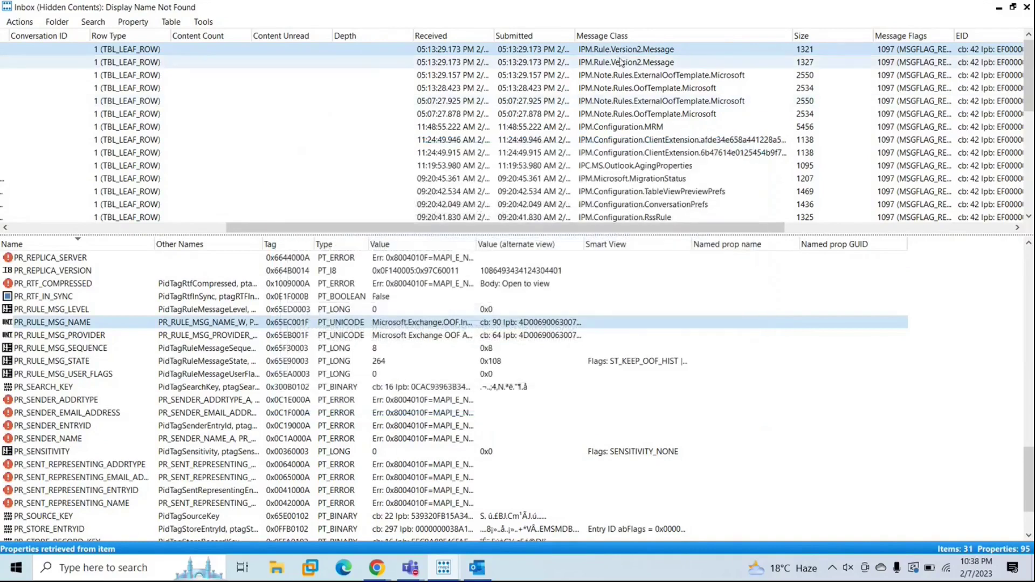
left_click(68, 358)
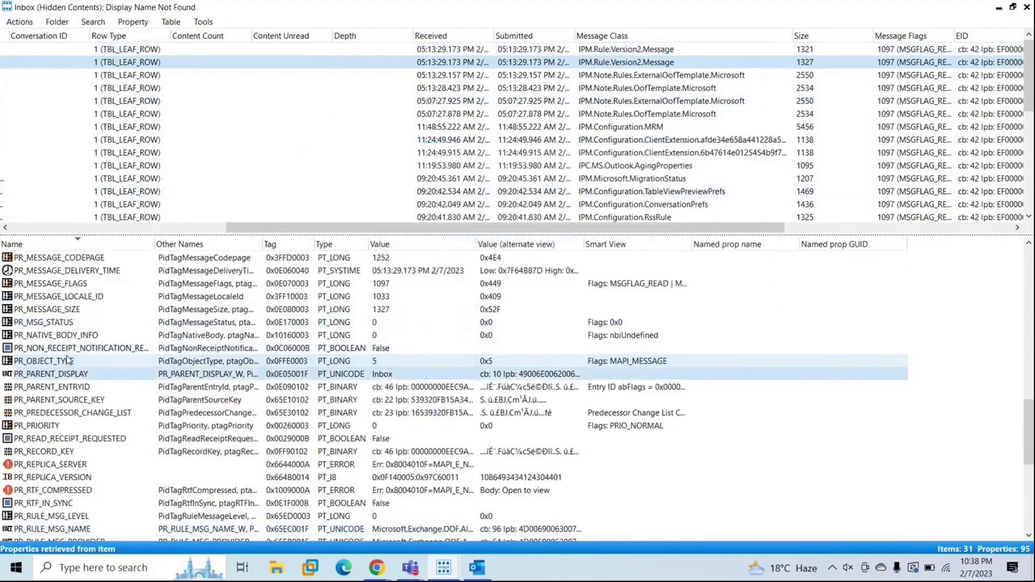
scroll(68, 360, "down", 5)
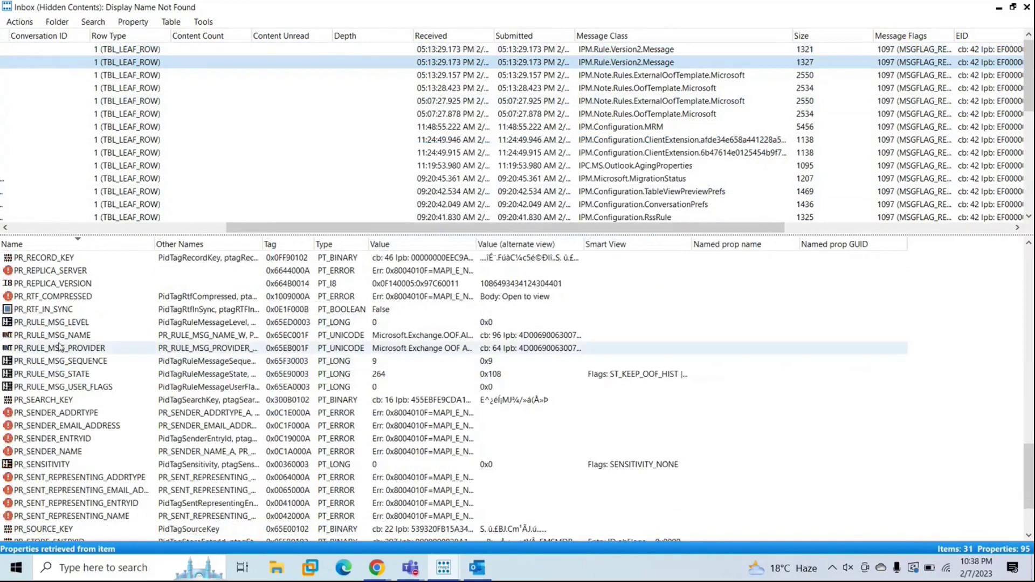
left_click(60, 339)
double_click(66, 335)
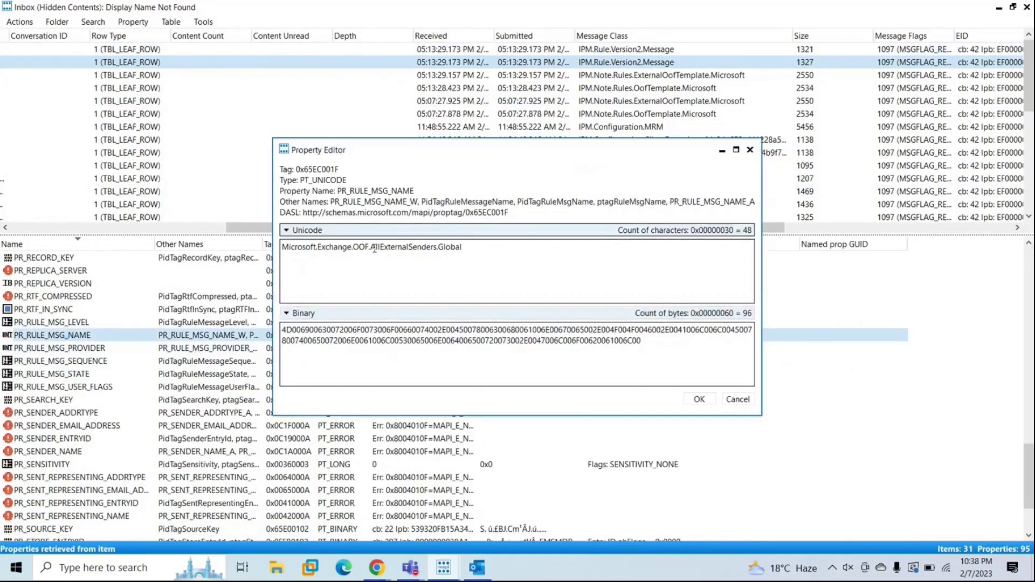
left_click_drag(375, 248, 463, 248)
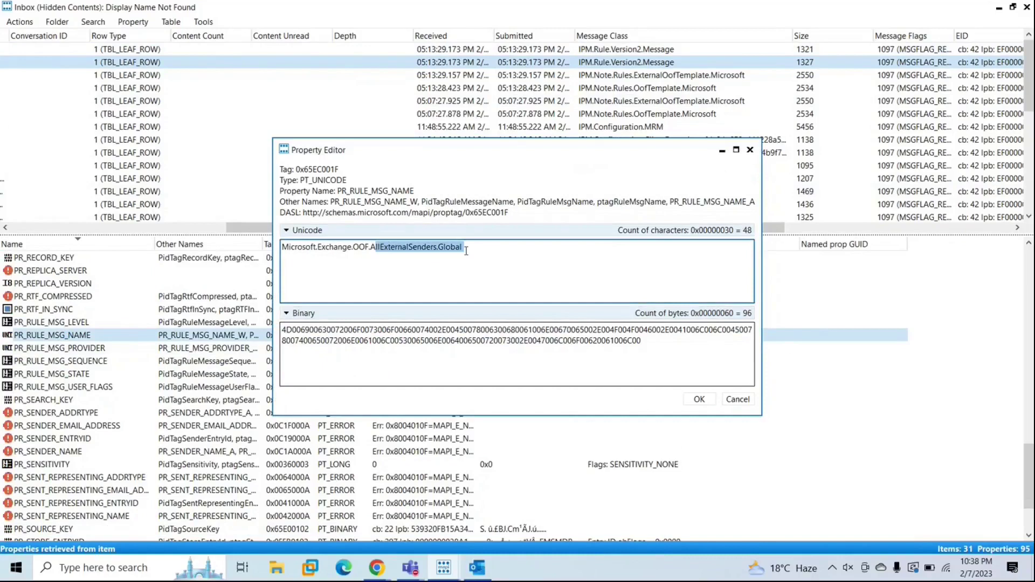
left_click(735, 401)
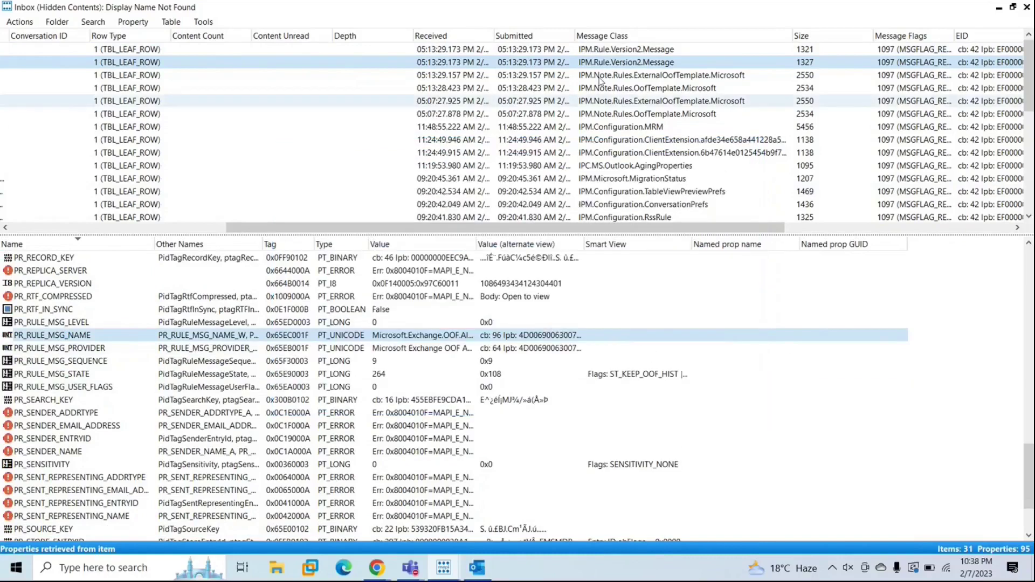
Examine the newest ExternalOofTemplate and OofTemplate items, and highlight them together with the two IPM.Rule.Version2.Message items
left_click(627, 76)
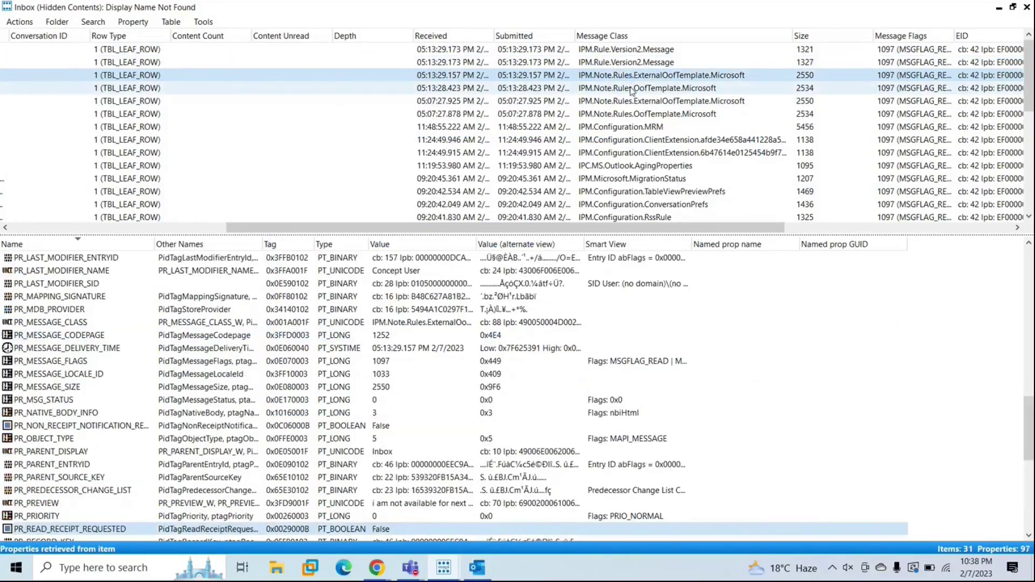
left_click(632, 89)
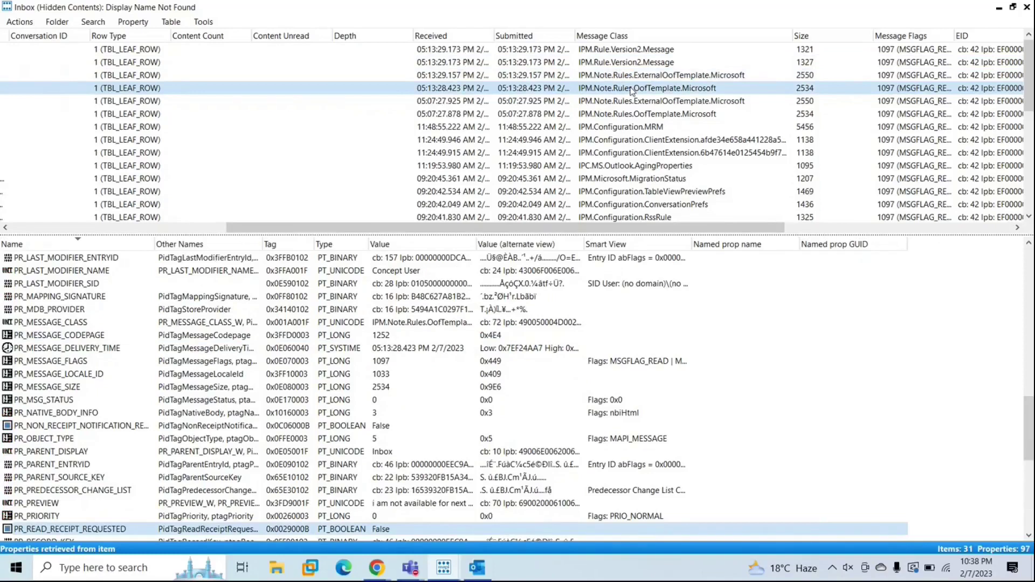
left_click(635, 51)
left_click(636, 57, "shift")
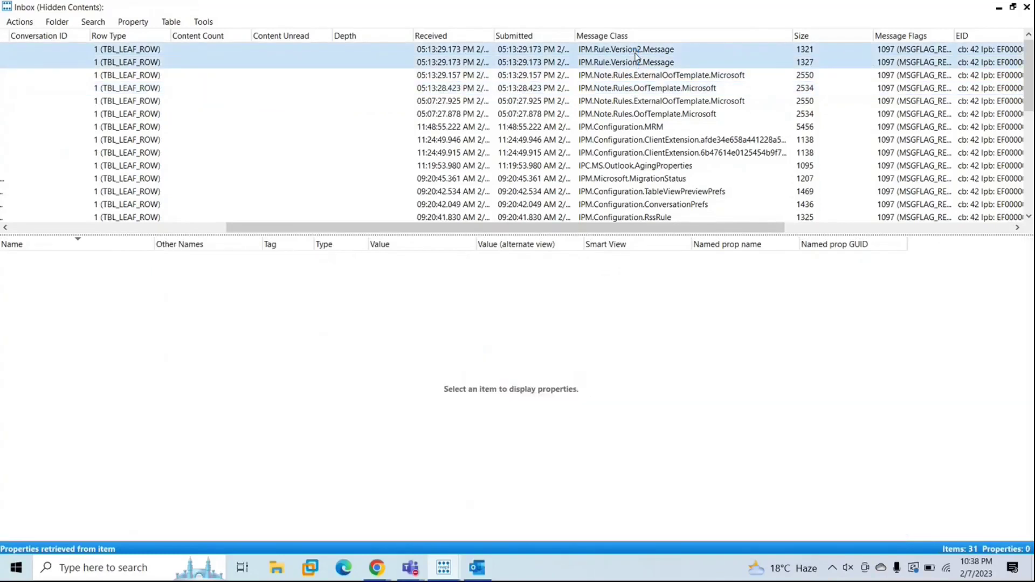
key("shift+Down")
key("shift+Down")
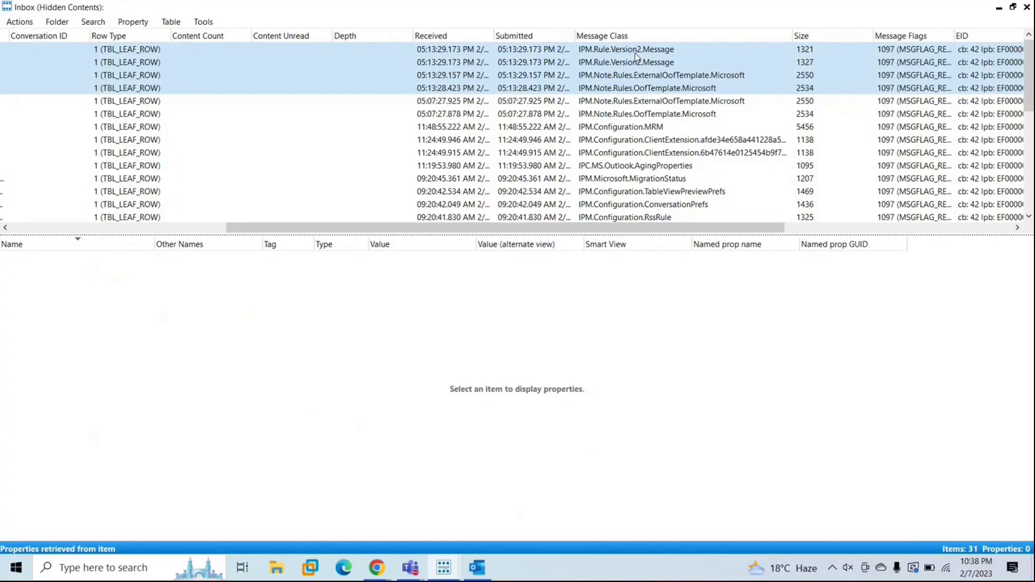
left_click(617, 80)
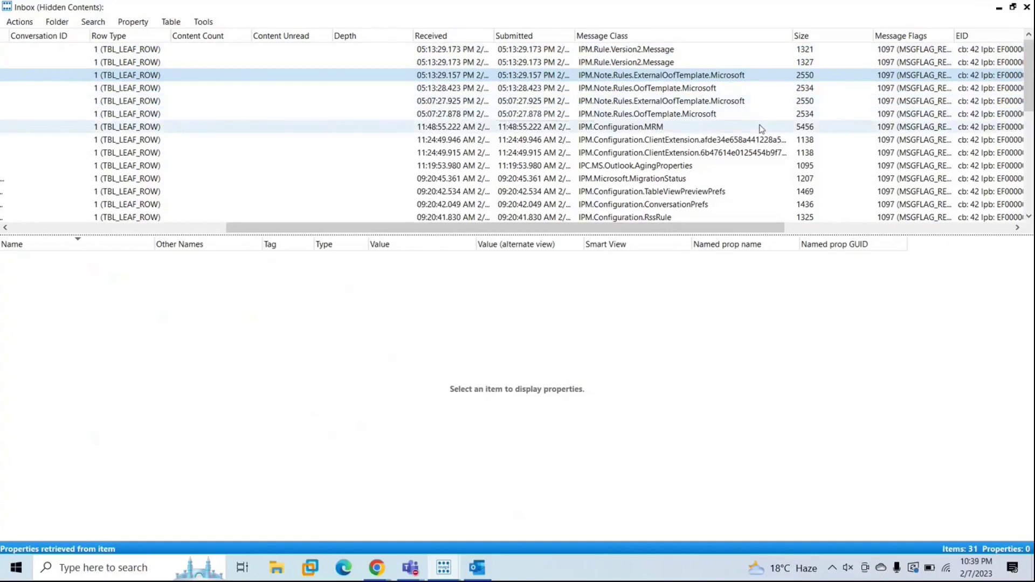
Close the Inbox hidden contents table and select the Freebusy Data folder under Root Container in the mailbox folder tree
left_click(1027, 6)
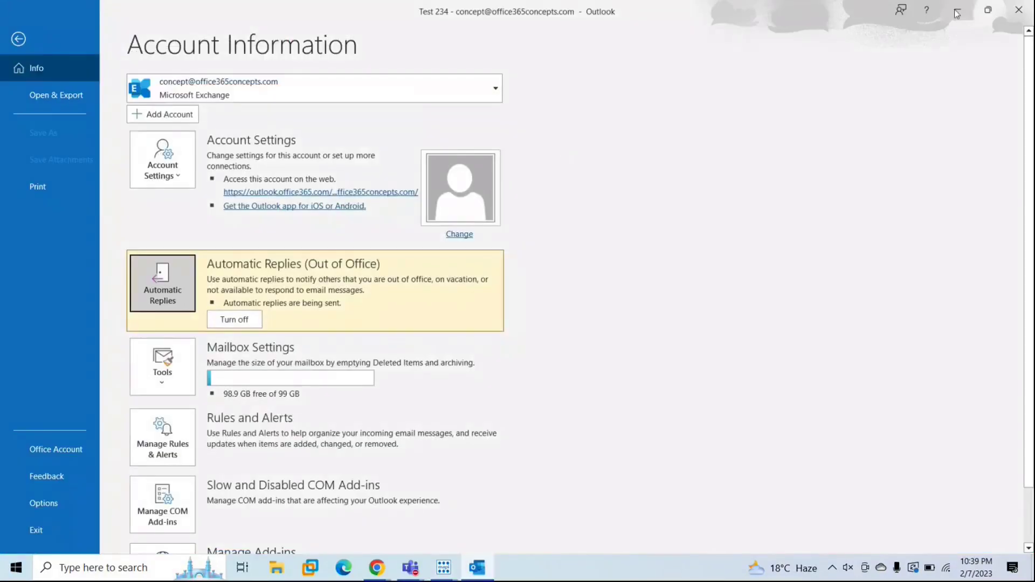
left_click(957, 9)
scroll(108, 273, "up", 12)
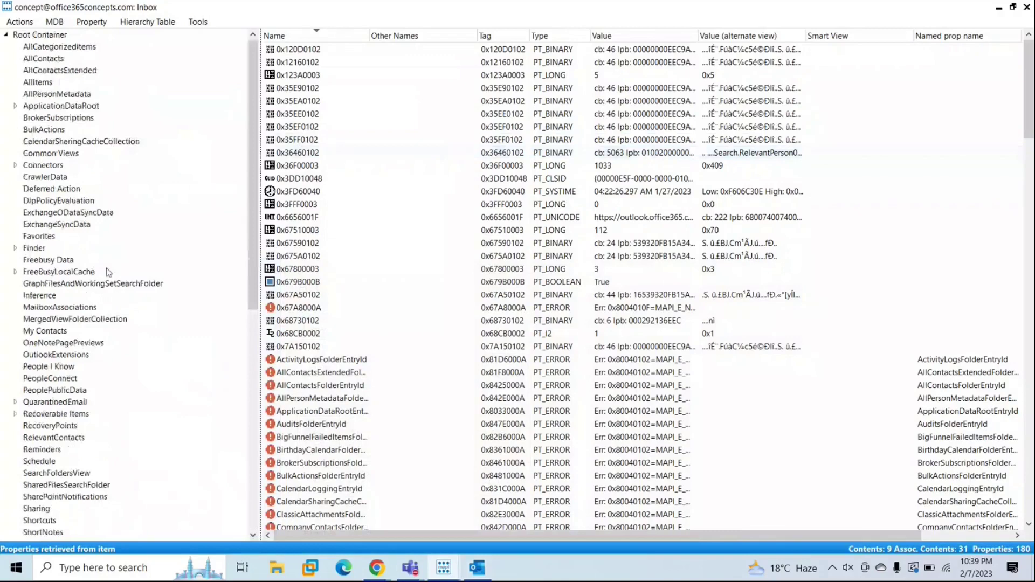
left_click(36, 35)
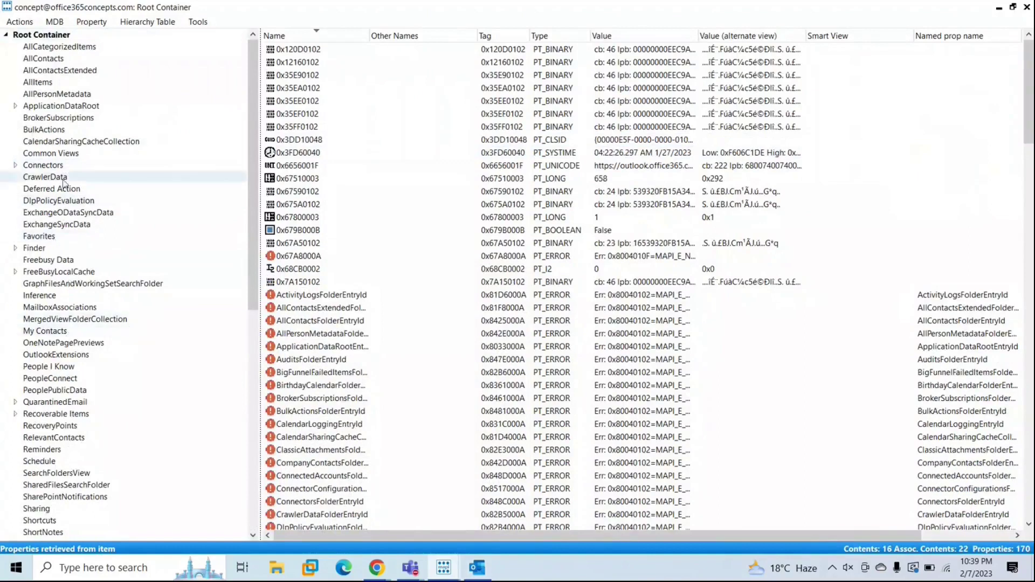
left_click(47, 261)
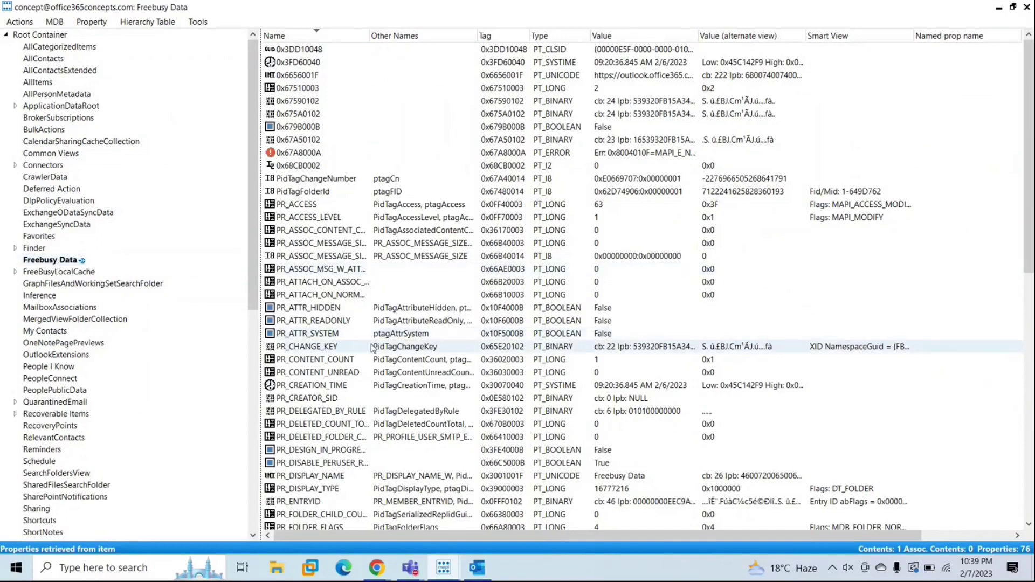
Widen the property Name column and open the Freebusy Data folder's PR_DELEGATED_BY_RULE property to view its contents
left_click(335, 318)
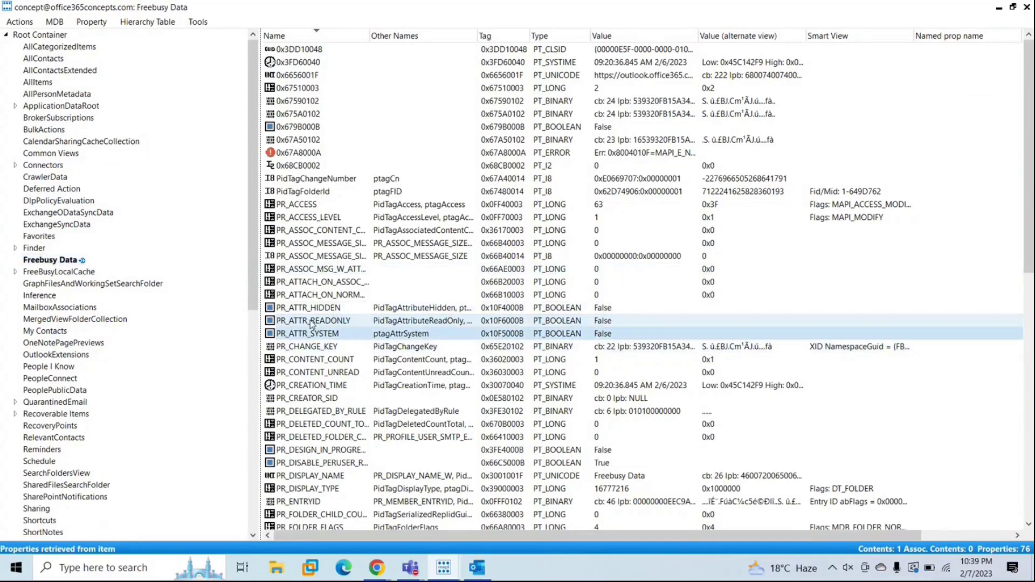
scroll(311, 323, "down", 4)
left_click_drag(369, 36, 419, 38)
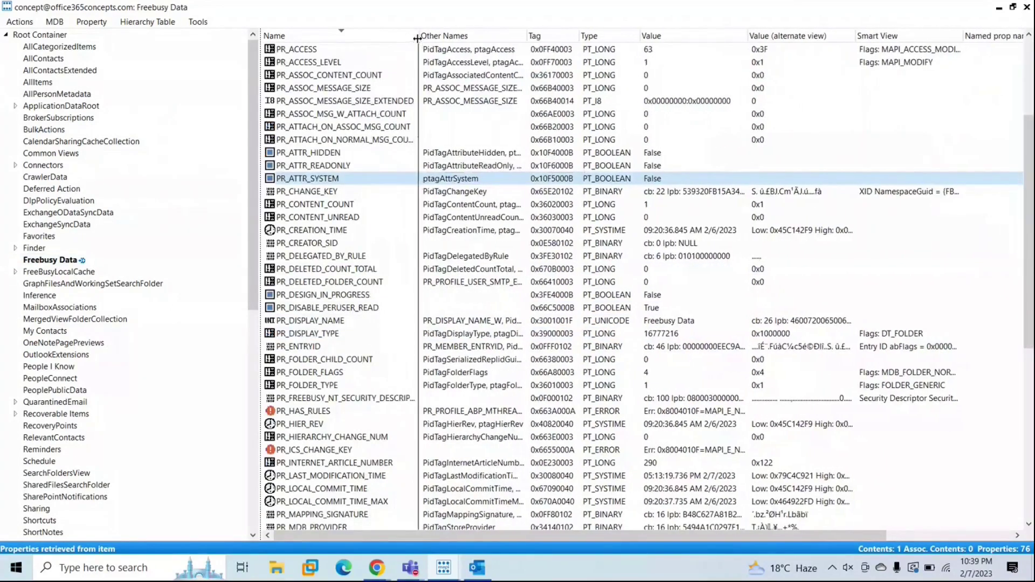
left_click(316, 259)
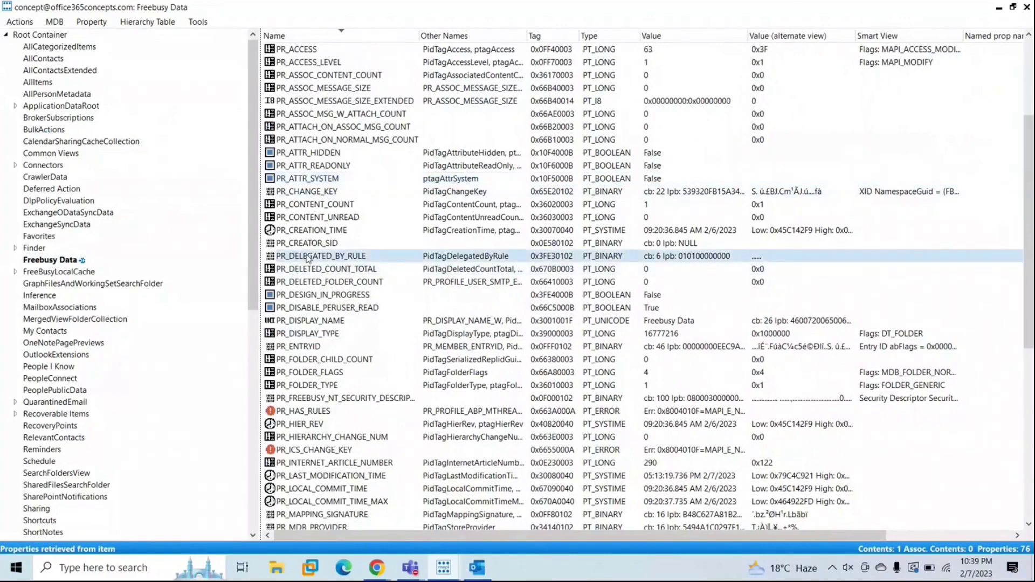
double_click(379, 258)
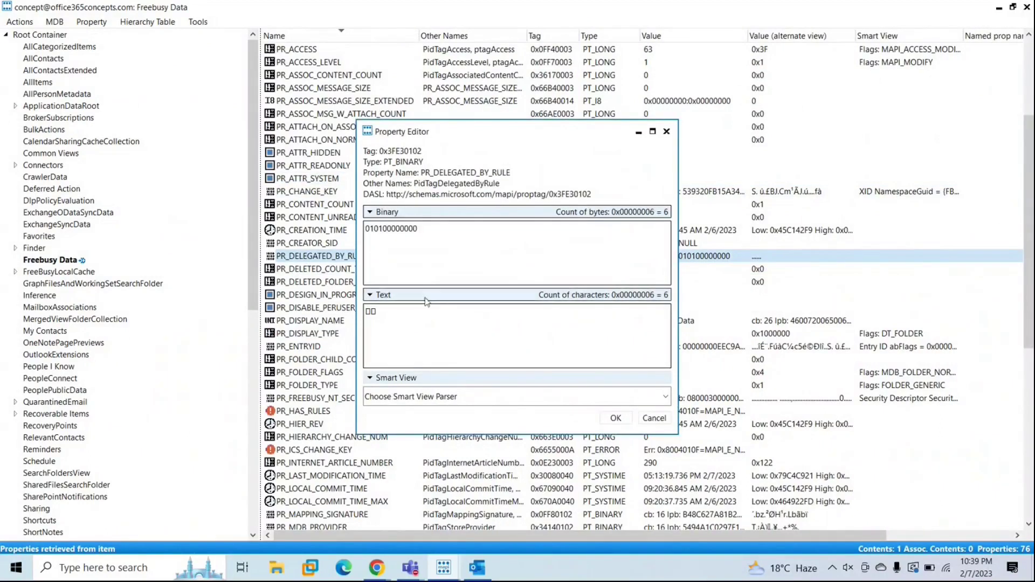
left_click(409, 325)
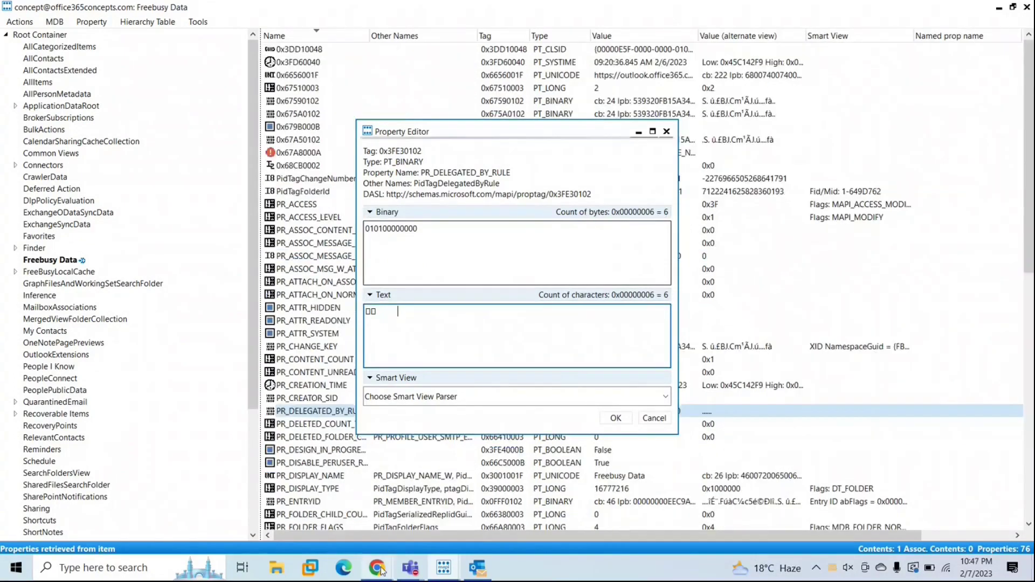
Switch to Outlook on the web and send the mailbox with automatic replies an email with subject and body "test 1"
left_click(434, 536)
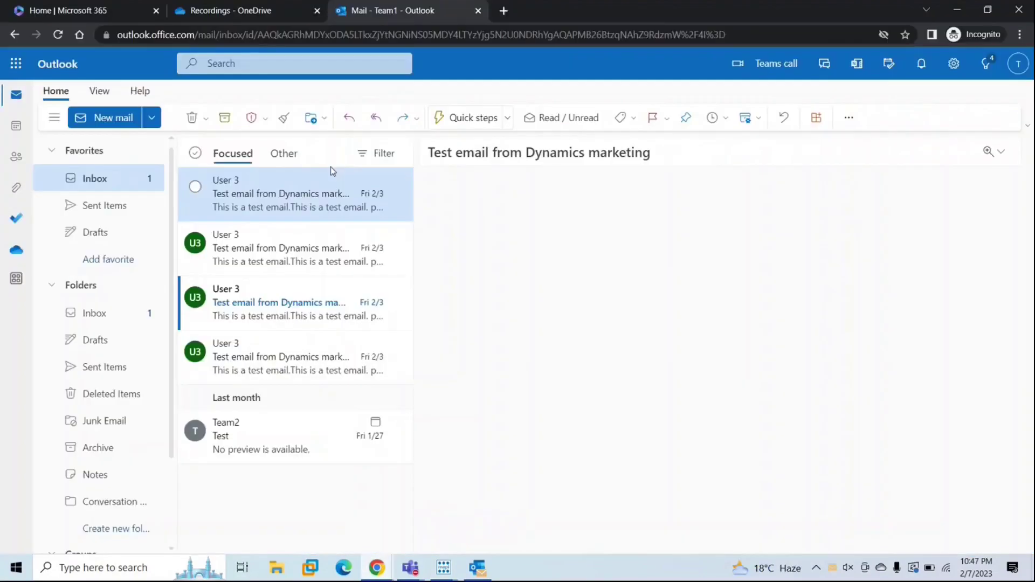
left_click(133, 119)
type("concept")
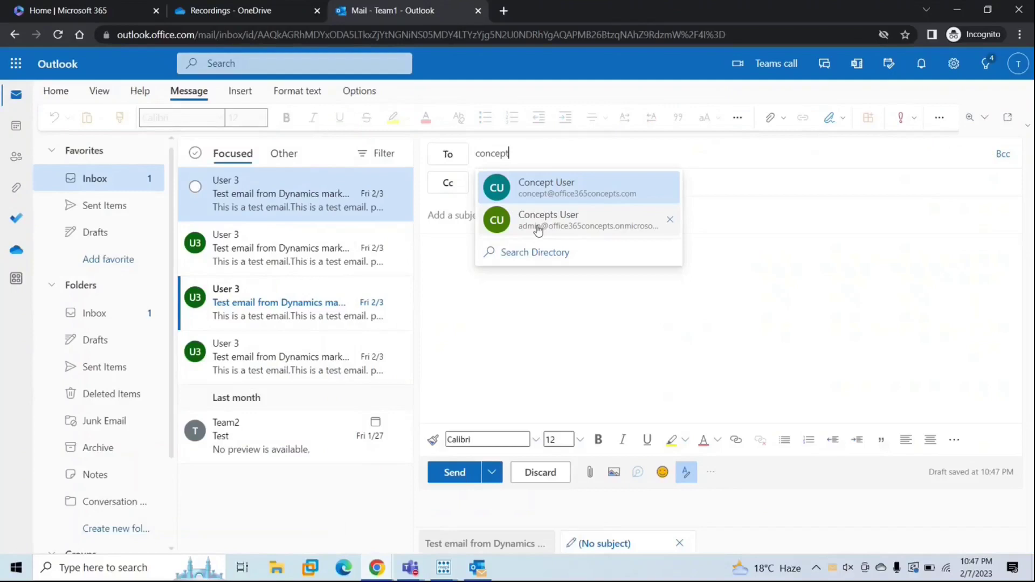
left_click(576, 189)
left_click(473, 245)
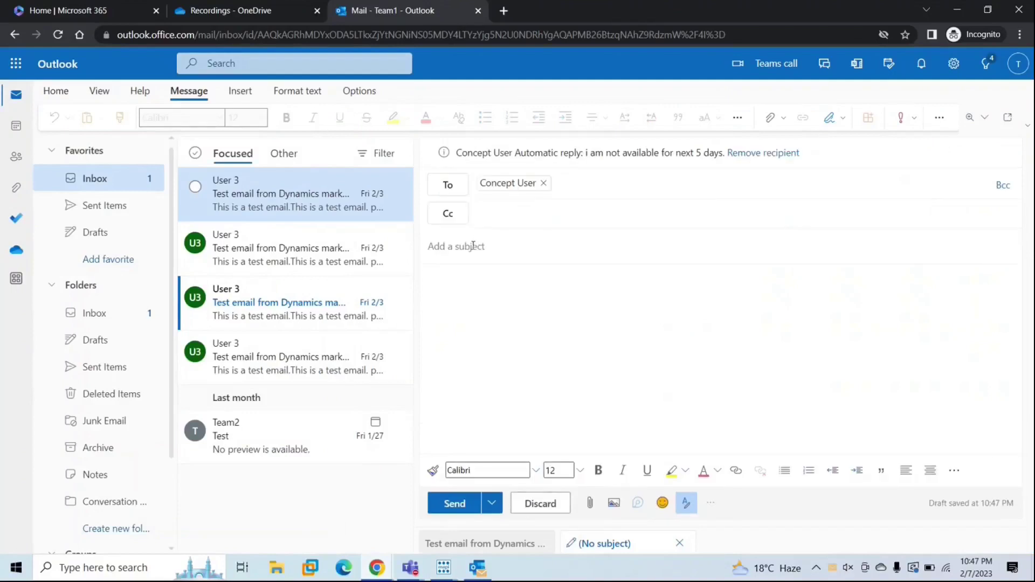
type("test 1")
key("Tab")
type("test 1")
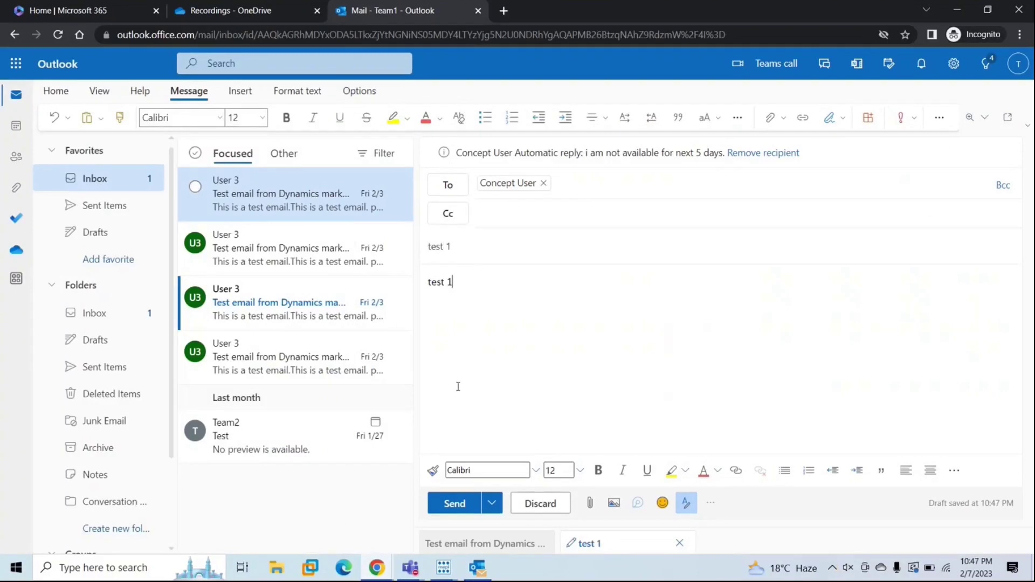
left_click(456, 504)
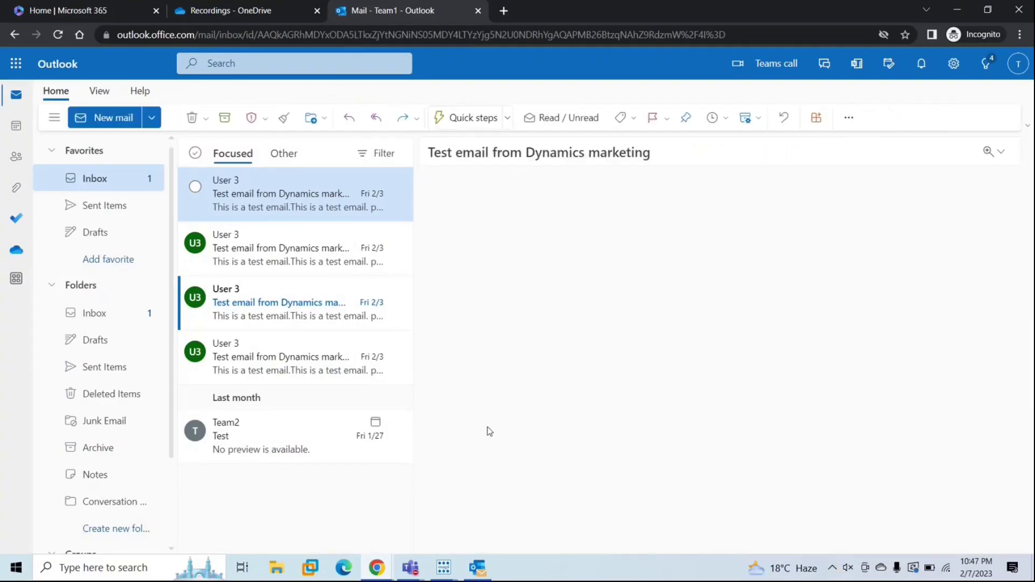
left_click(957, 10)
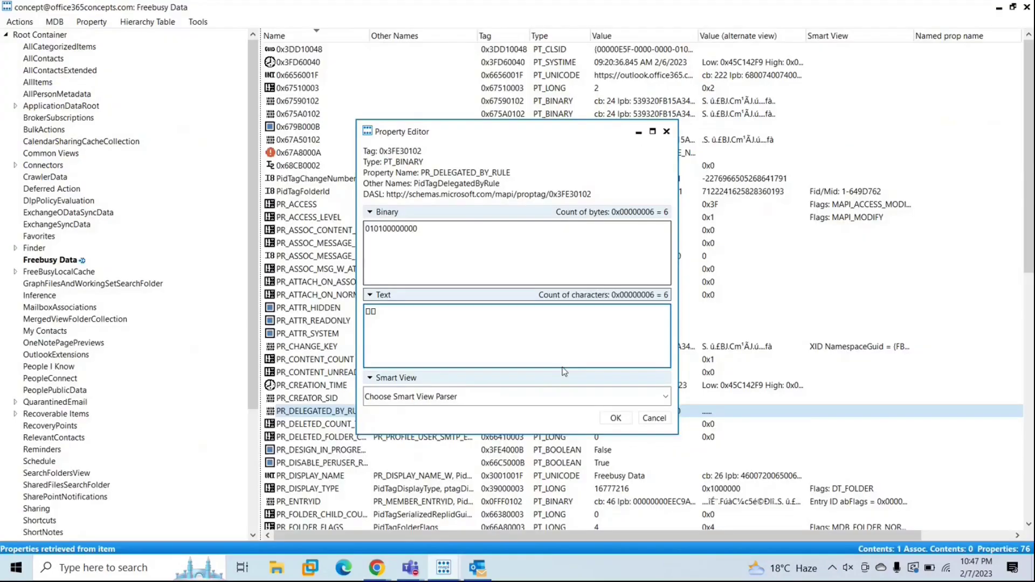
Close the property editor and folder window, and reopen the mailbox store maximized with Root Container expanded
key("Escape")
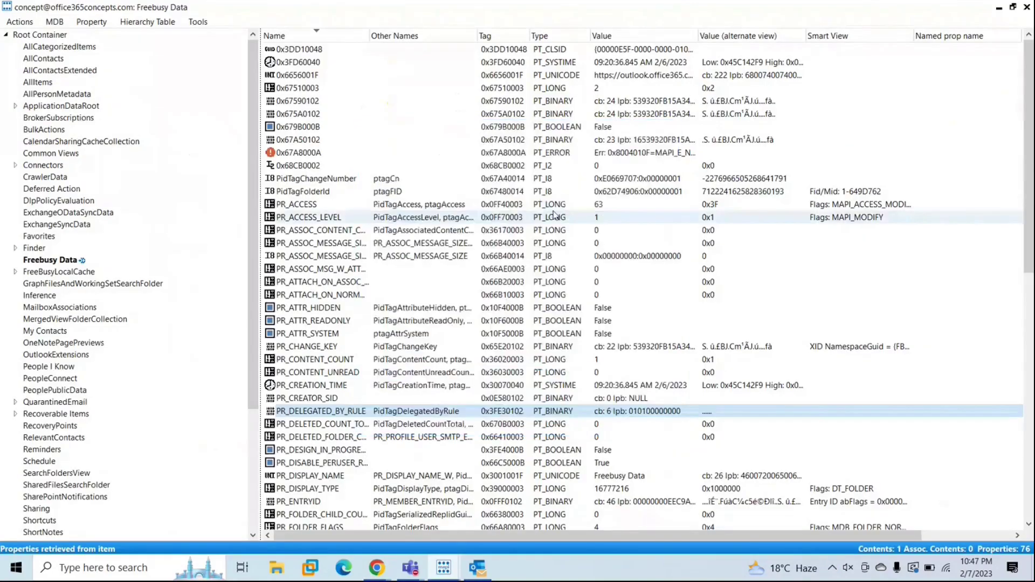
left_click(1027, 8)
double_click(120, 51)
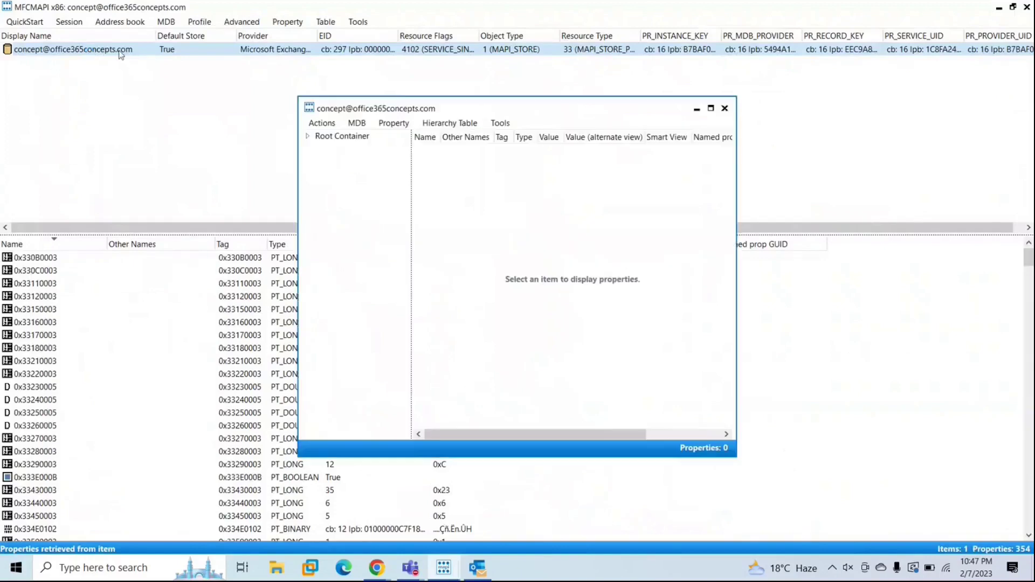
left_click(710, 108)
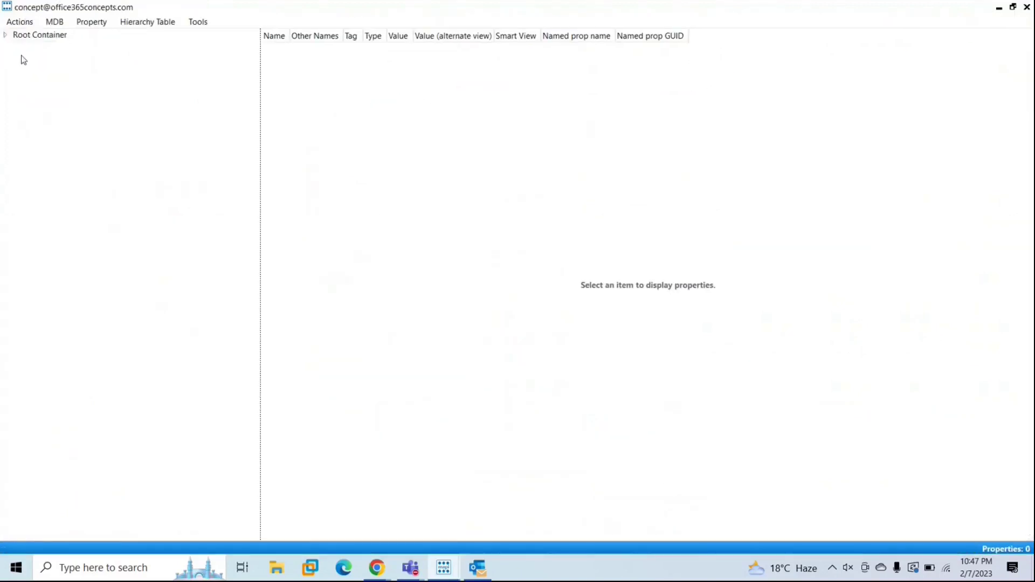
left_click(5, 34)
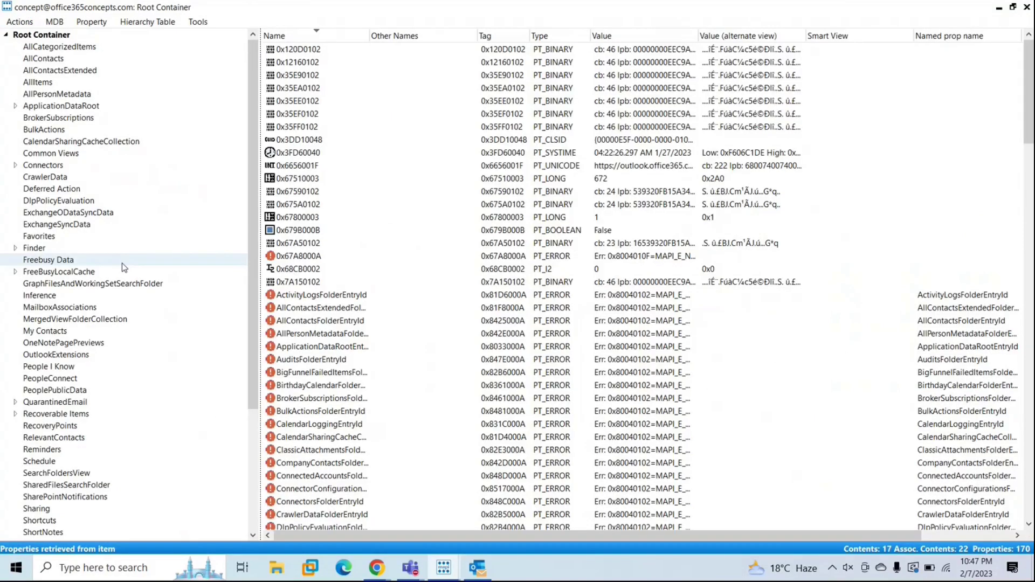
Open the Freebusy Data folder's PR_DELEGATED_BY_RULE property and examine the delegate address in its text value
left_click(60, 263)
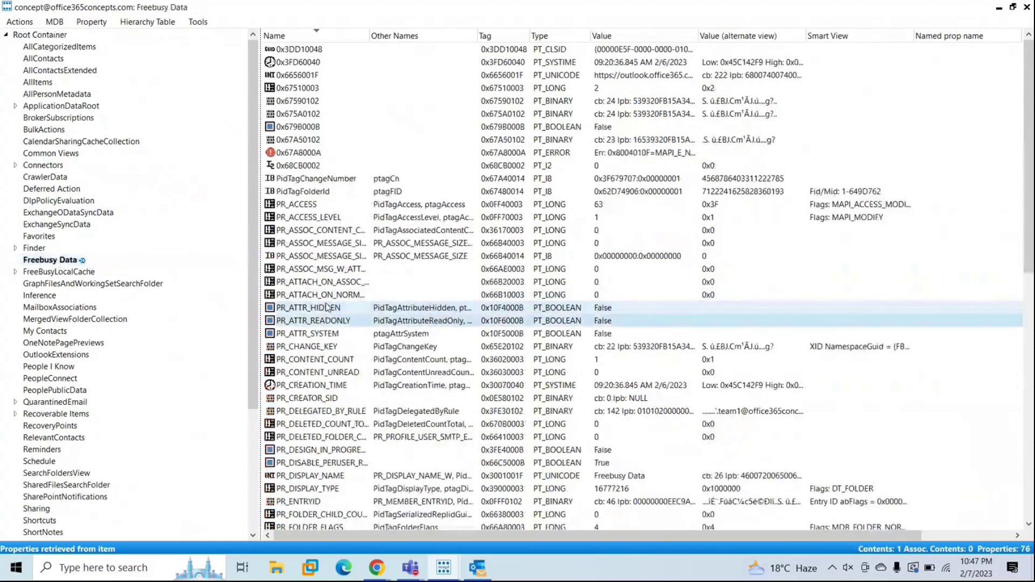
scroll(326, 307, "down", 3)
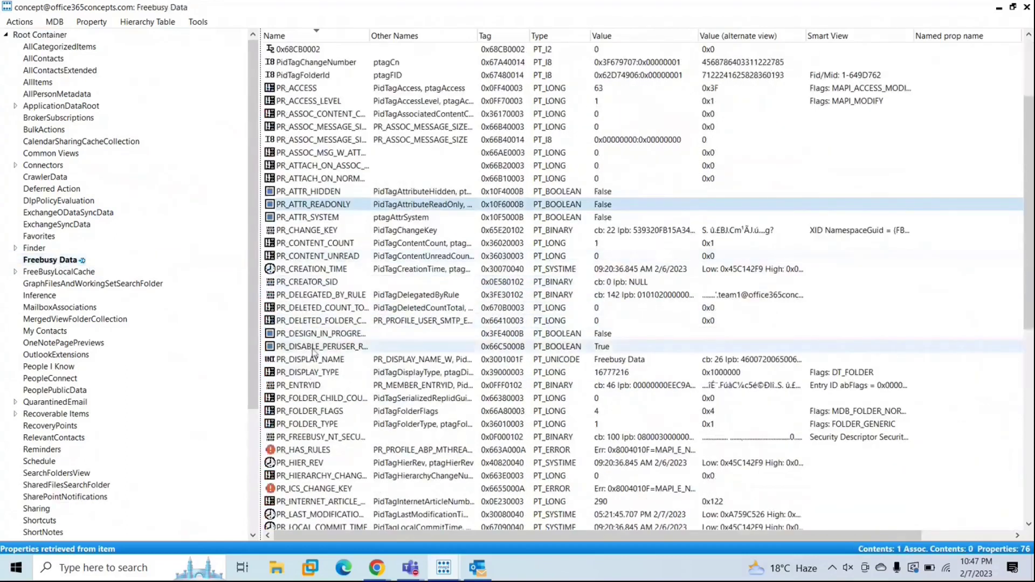
double_click(326, 297)
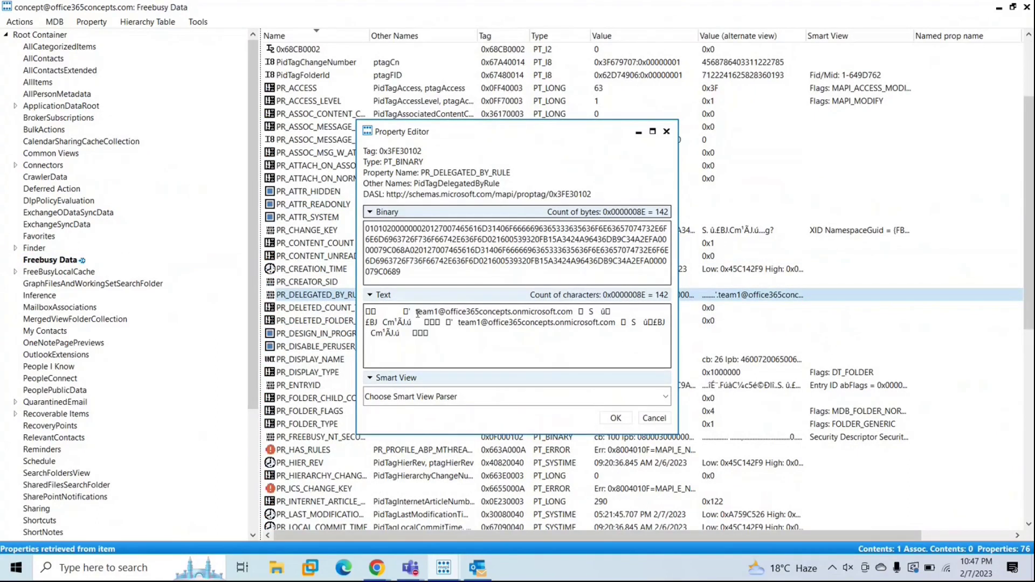
left_click_drag(417, 312, 571, 312)
left_click(463, 339)
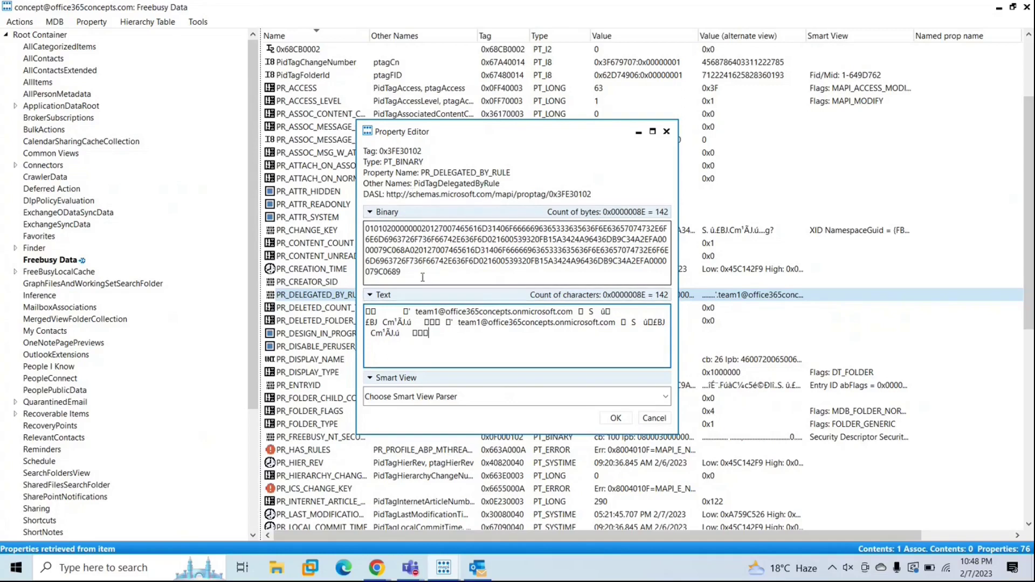
Clear the entire binary value of the PR_DELEGATED_BY_RULE property and save the change
left_click_drag(478, 140, 538, 137)
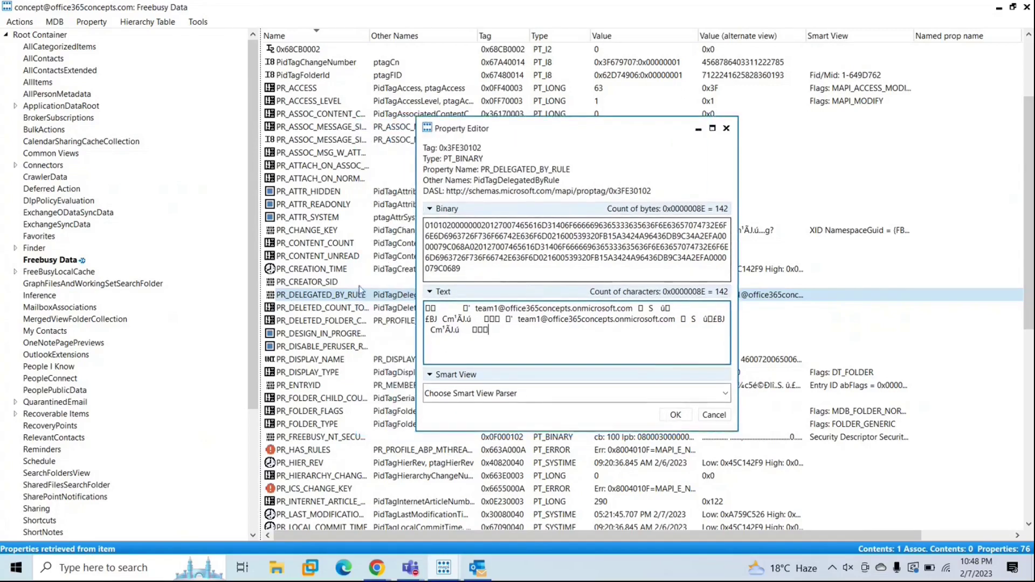
left_click(523, 264)
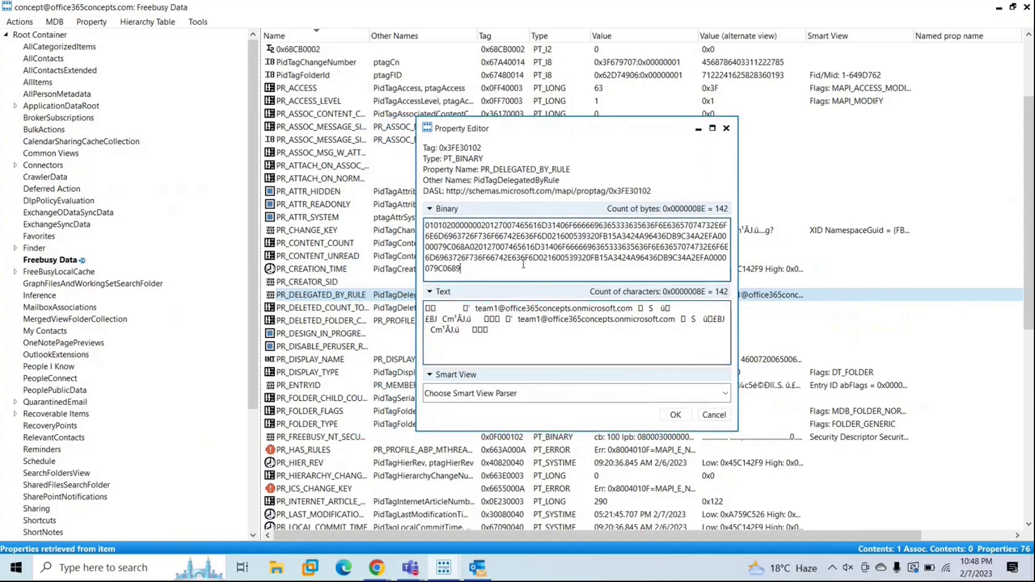
left_click_drag(475, 270, 408, 221)
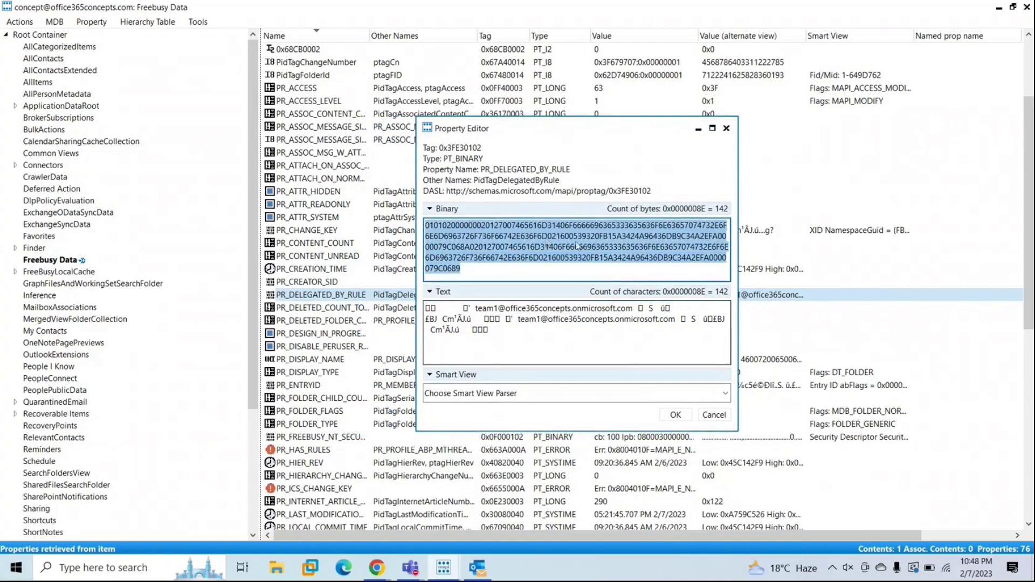
key("Delete")
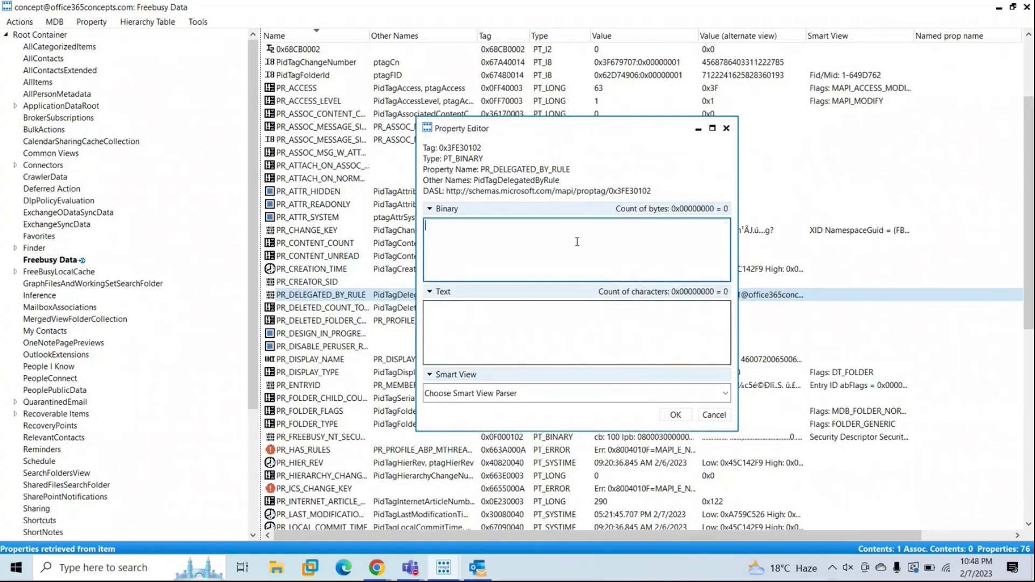
left_click(676, 415)
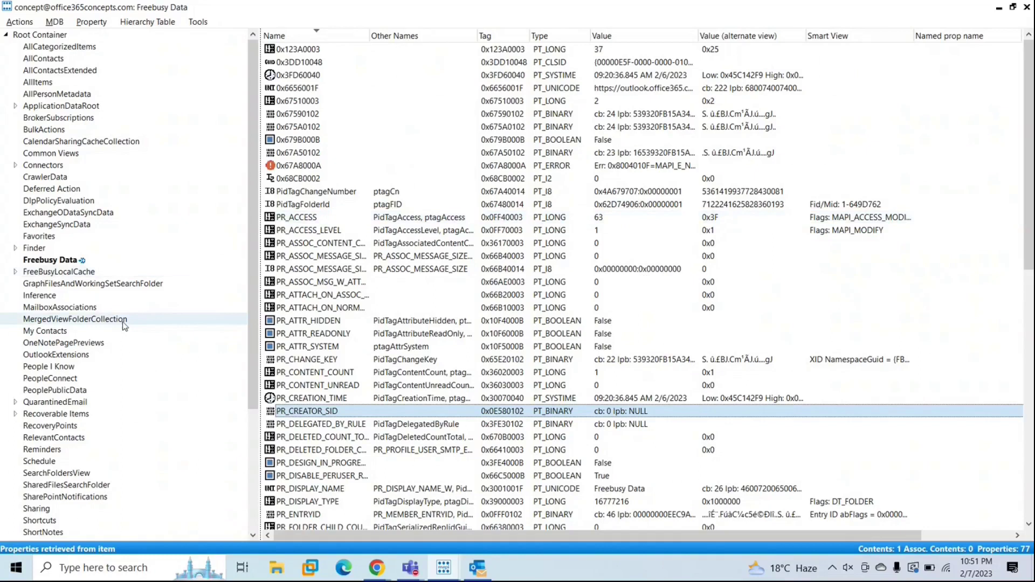
Expand Top of Information Store in the folder tree to view the mailbox's standard folders
scroll(122, 321, "down", 5)
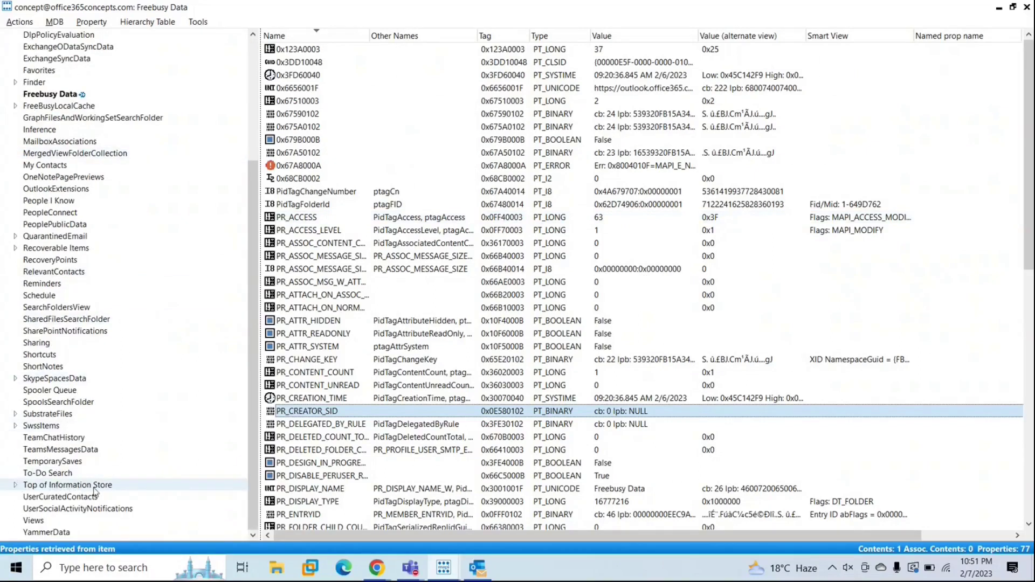
left_click(15, 485)
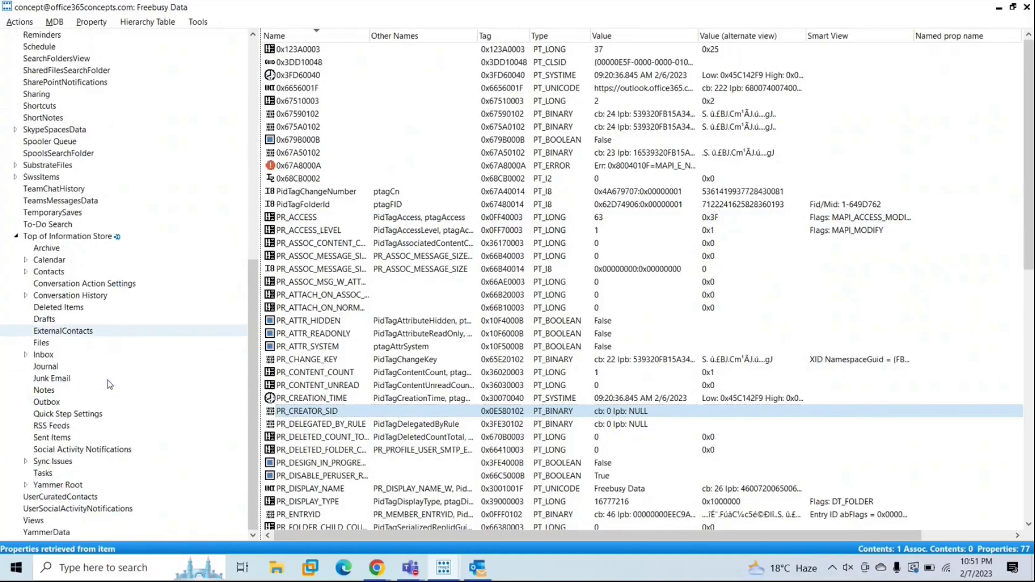
scroll(116, 332, "up", 12)
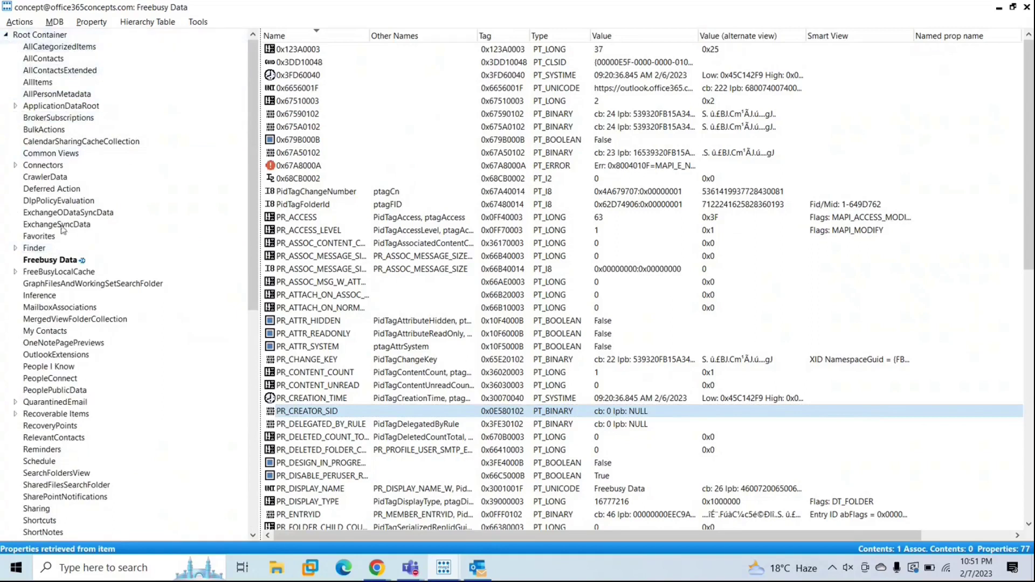
Expand Recoverable Items, open the contents table of its Audits subfolder and look through the audit items
scroll(65, 339, "down", 2)
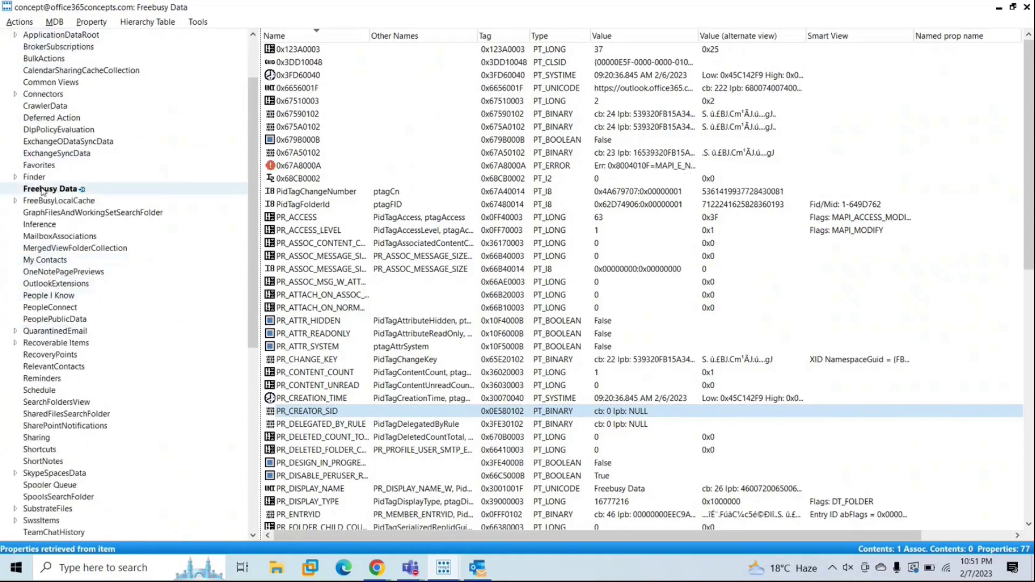
scroll(64, 339, "down", 2)
left_click(15, 272)
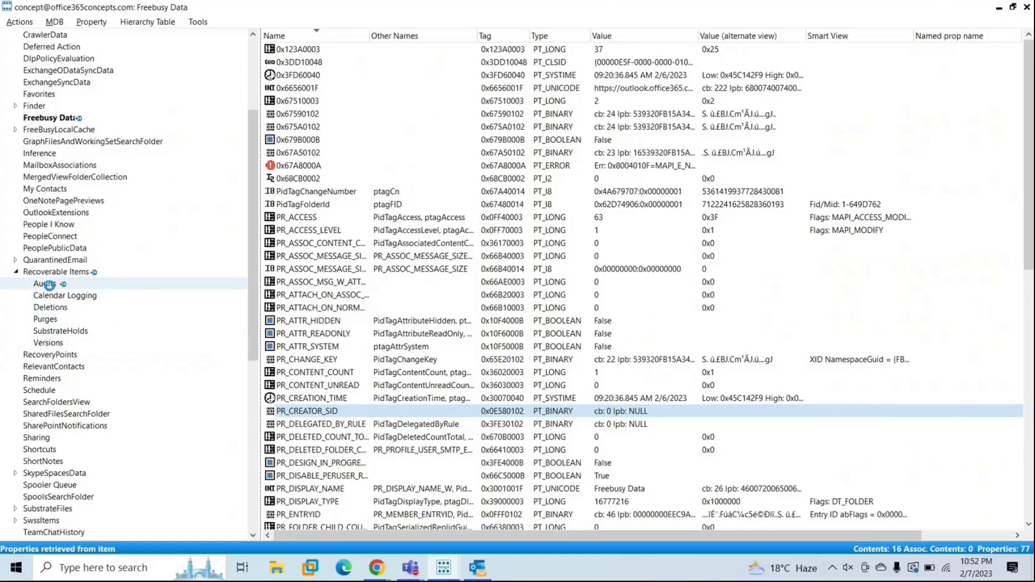
right_click(50, 287)
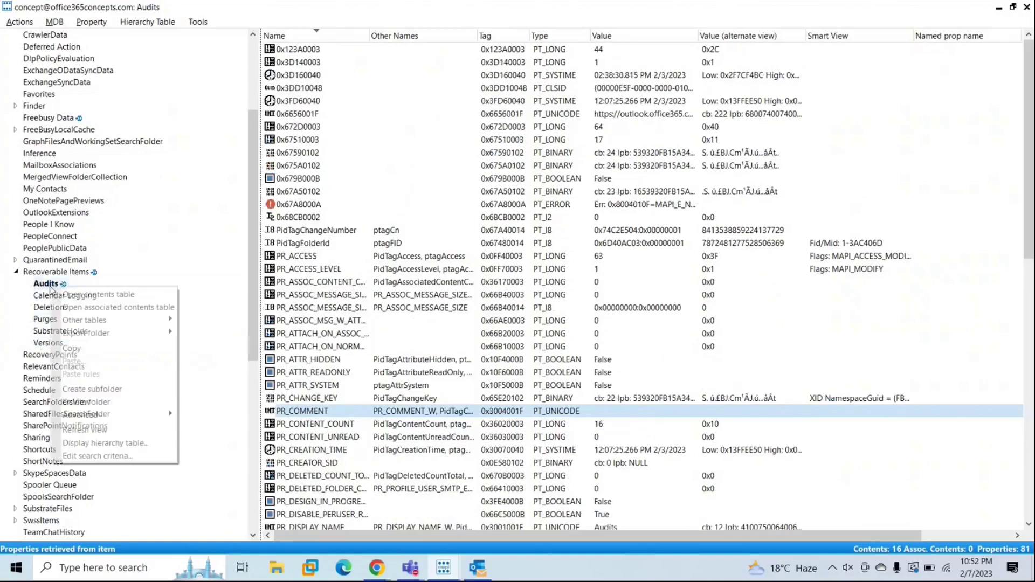
left_click(90, 298)
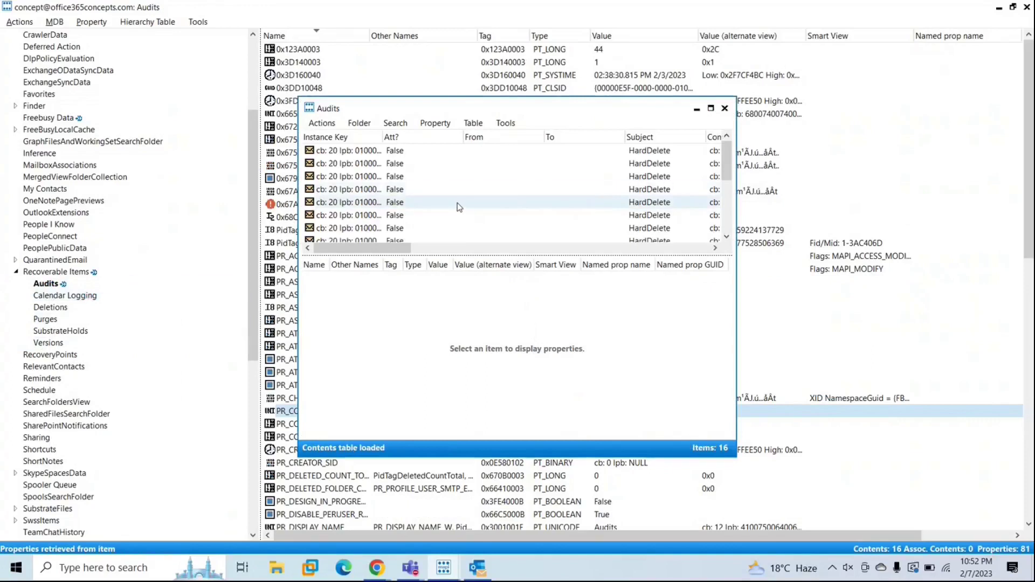
left_click(459, 207)
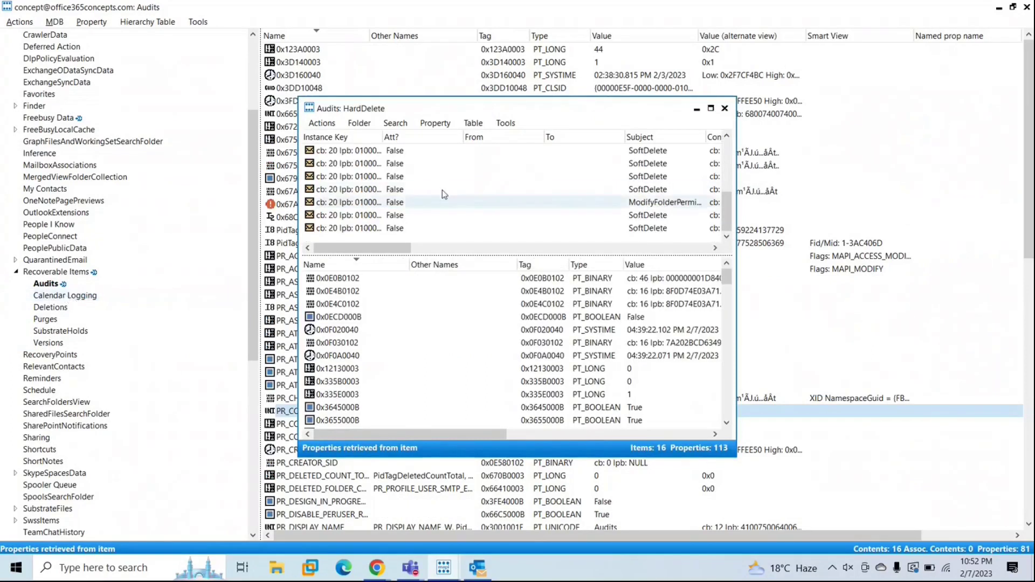
left_click(381, 190)
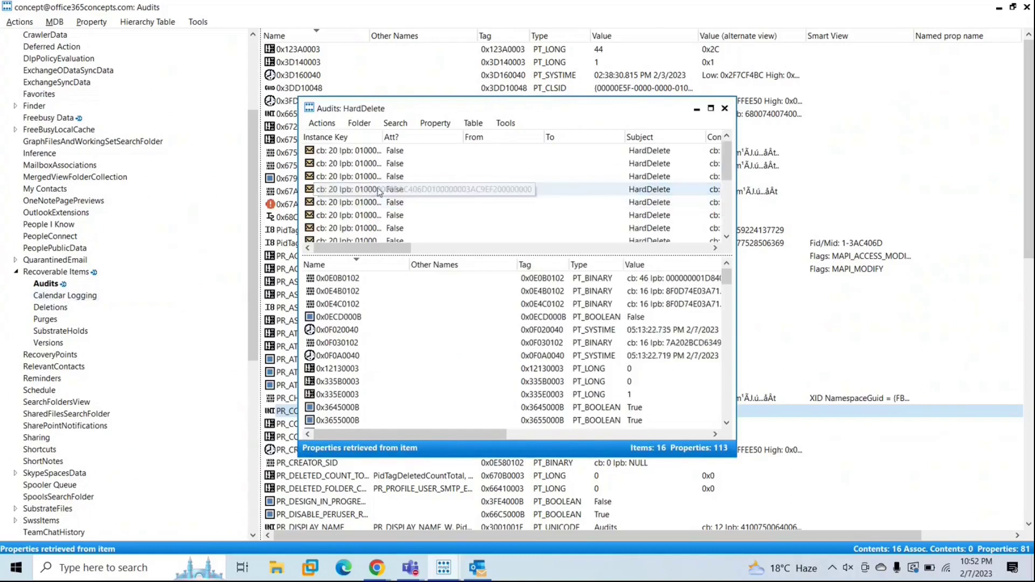
right_click(384, 189)
Set up deletion of all Audits items with "Permanent delete passing DELETE_HARD_DELETE (unrecoverable)", then cancel it and close the contents table
left_click(352, 164)
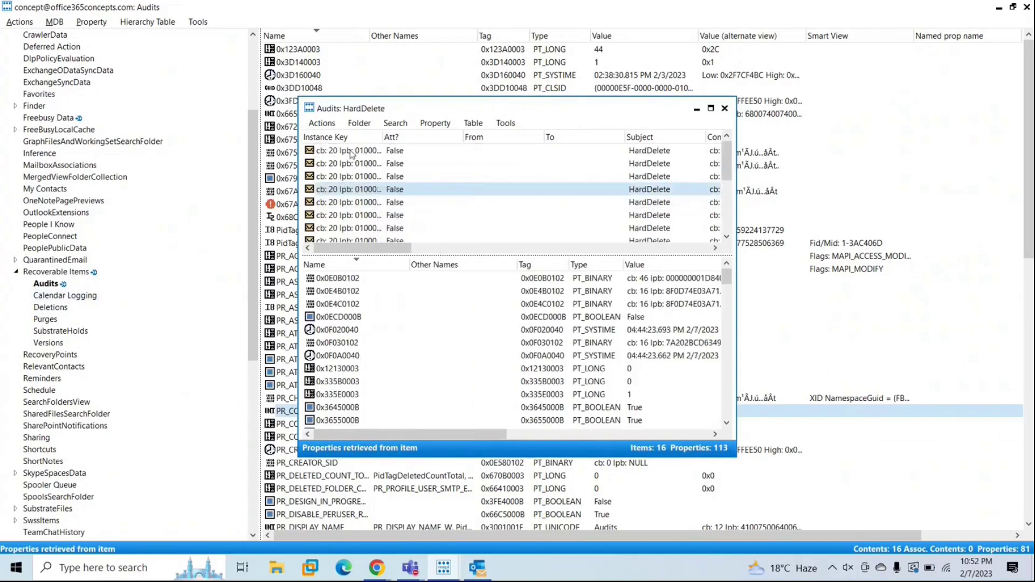
left_click(351, 154)
left_click(352, 163, "shift")
key("shift+End")
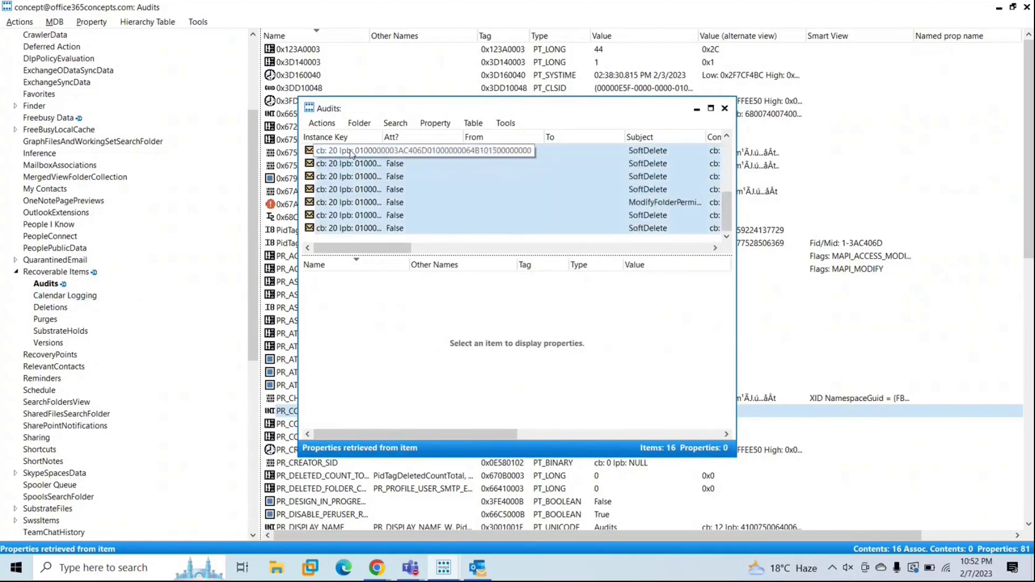
right_click(375, 166)
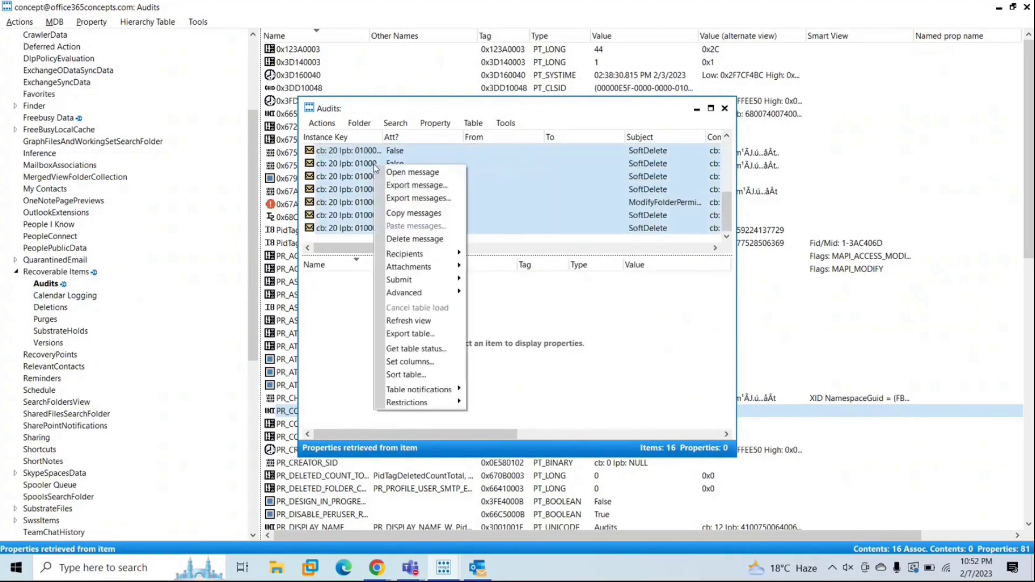
left_click(416, 239)
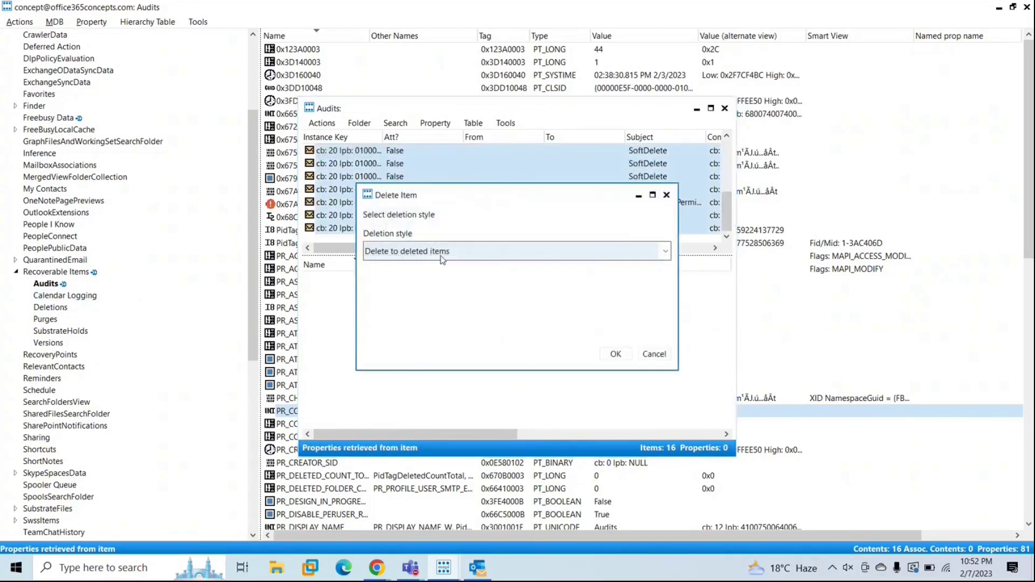
left_click(485, 251)
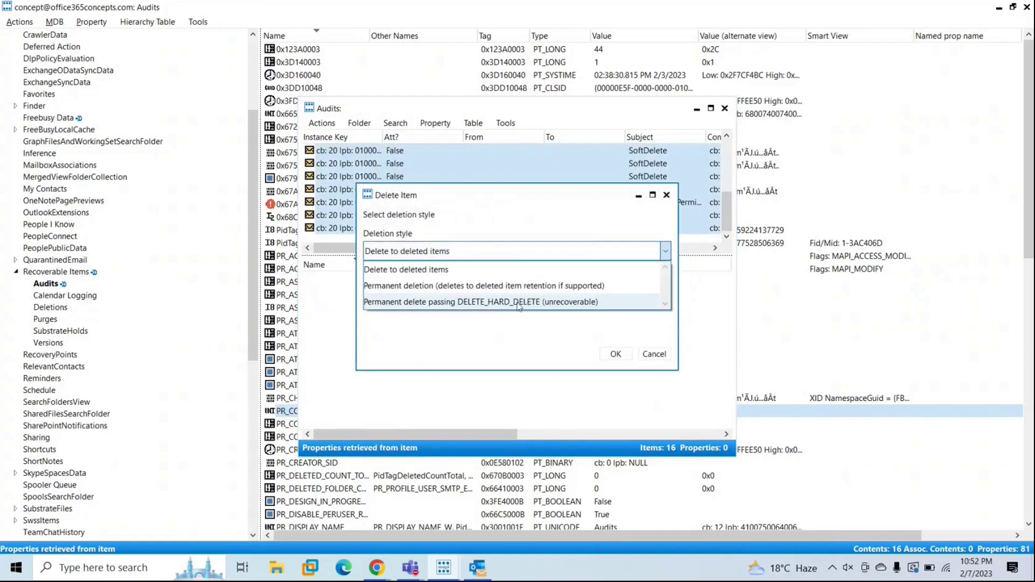
left_click(518, 303)
left_click(652, 354)
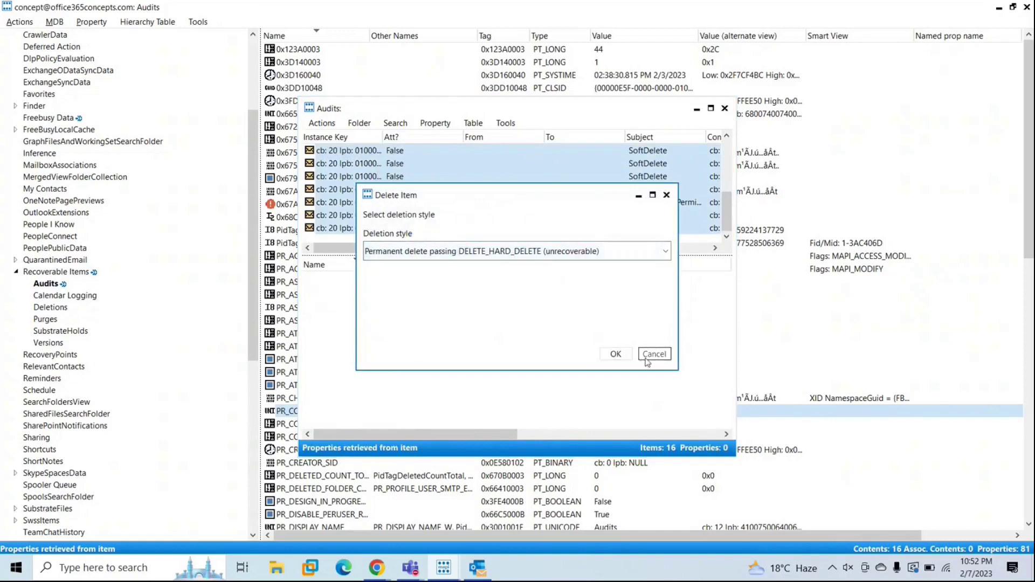
left_click(725, 109)
Open the contents table of the Purges subfolder to view its items, and close it again
left_click(58, 319)
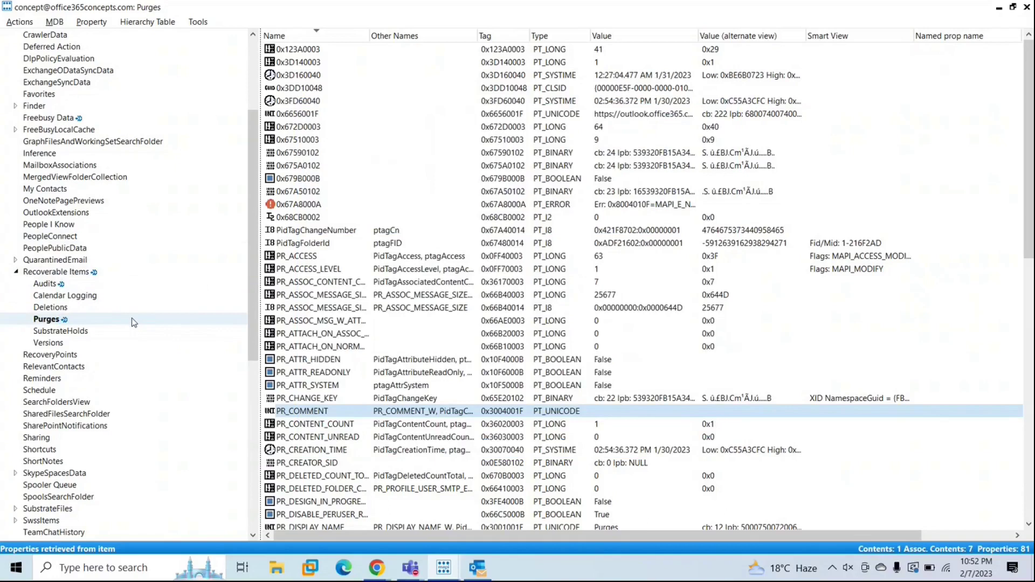
right_click(133, 322)
left_click(157, 325)
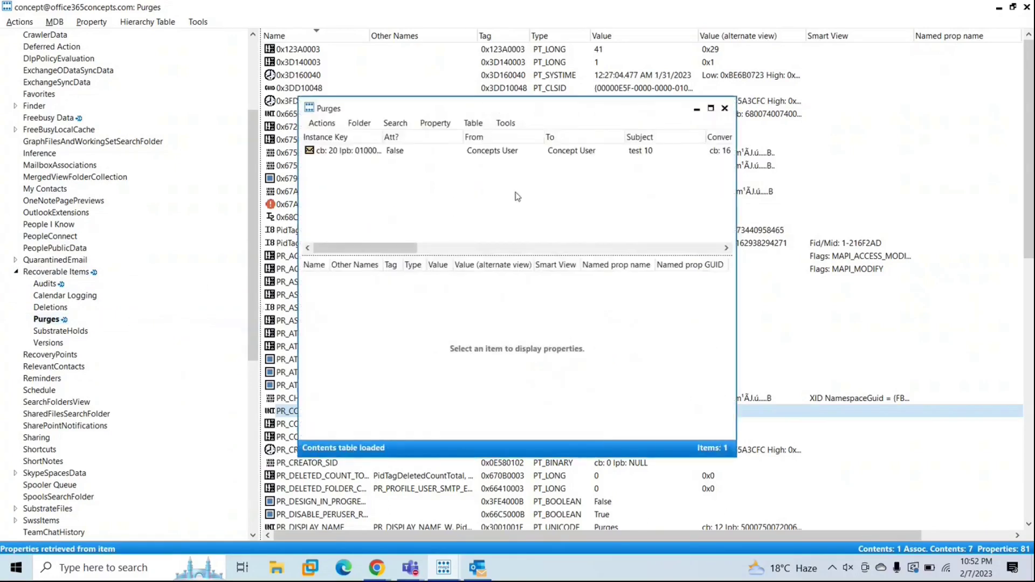
left_click(724, 110)
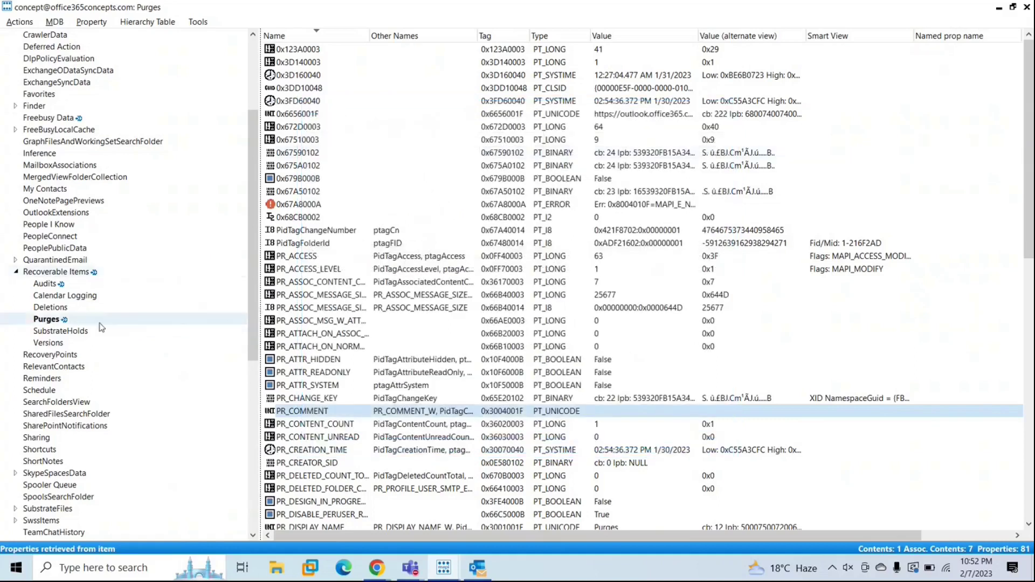
Start emptying items and subfolders from the Purges folder with the Hard Deletion option
right_click(53, 322)
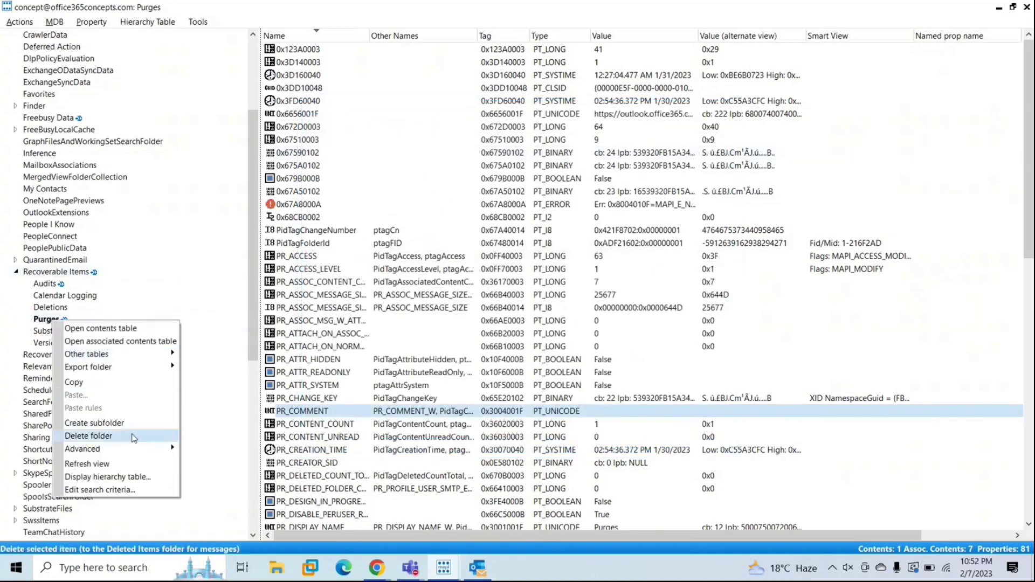
mouse_move(134, 452)
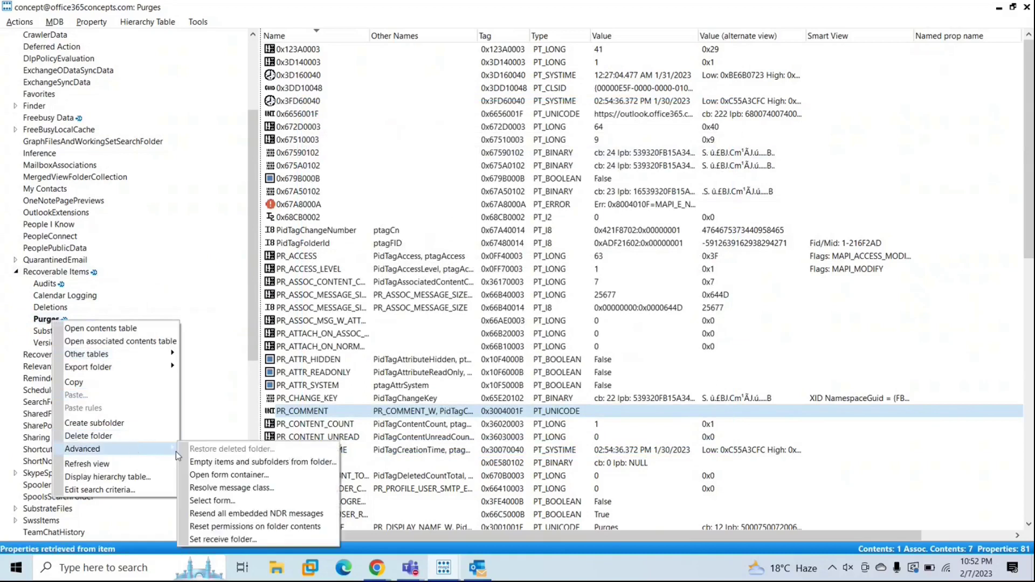
left_click(262, 462)
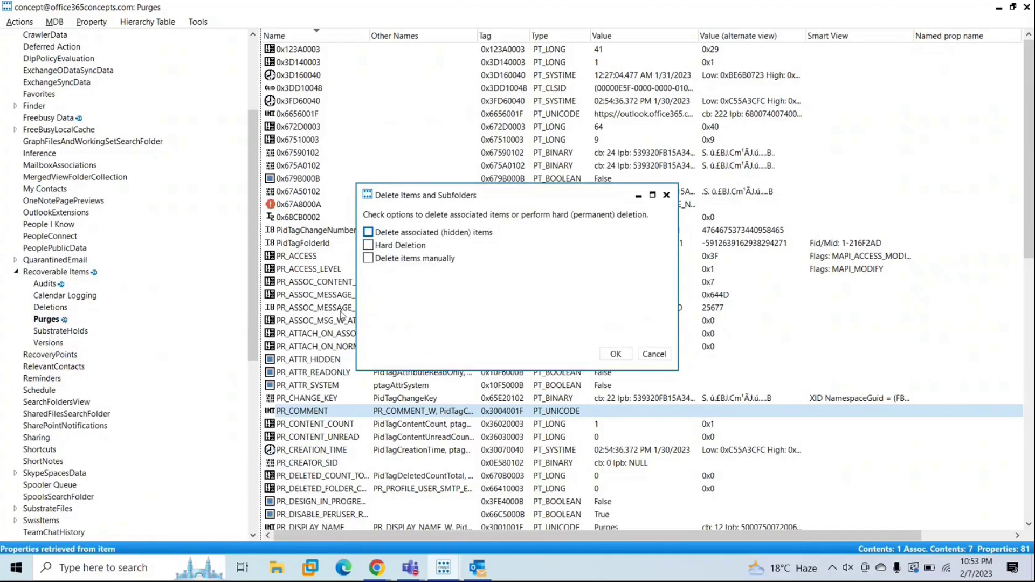
left_click(369, 246)
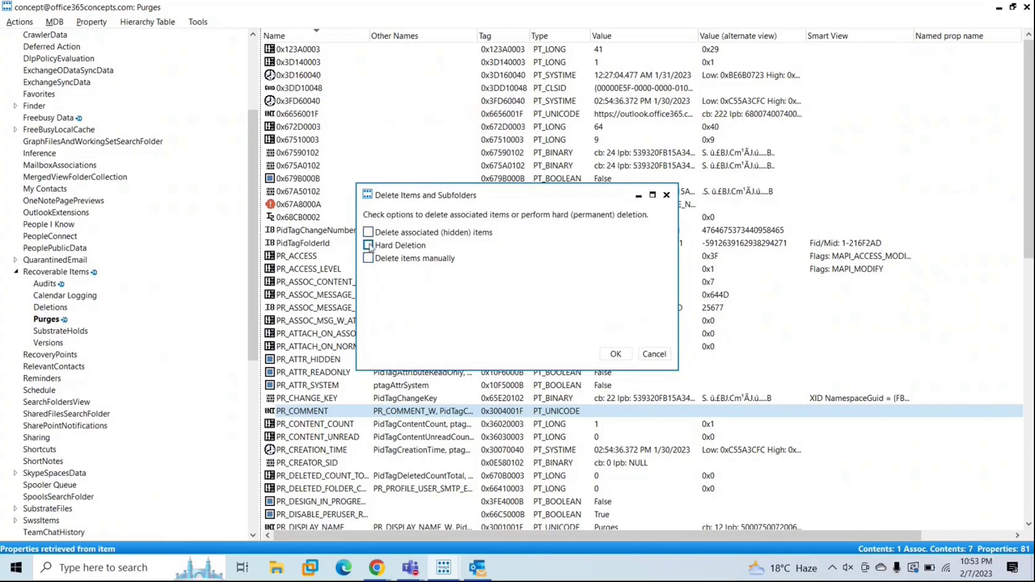